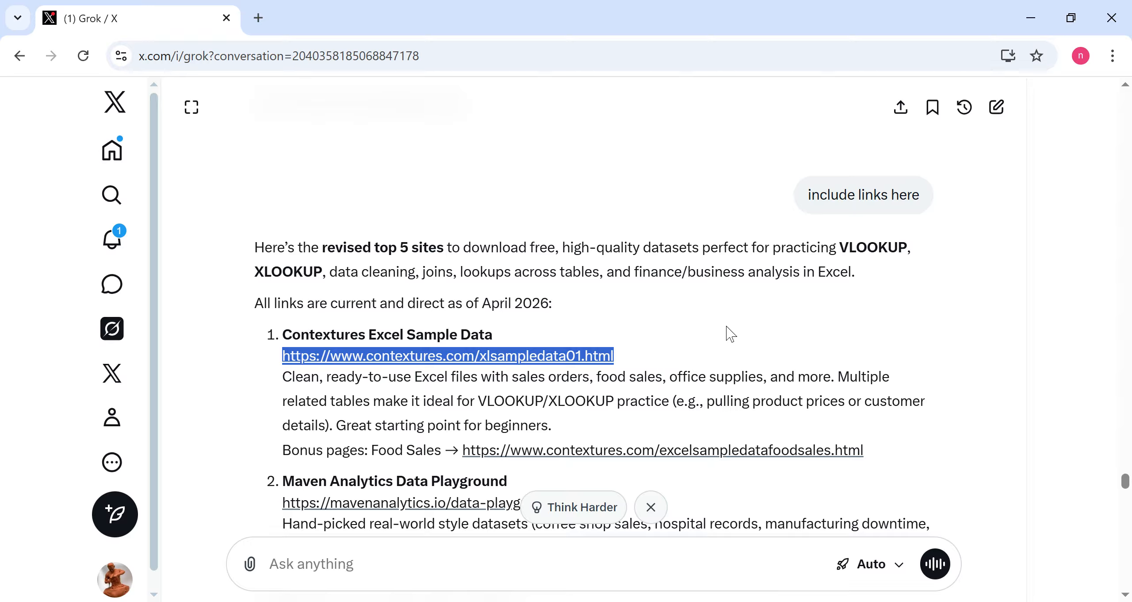
# Step: Copy the Contextures Excel Sample Data link from the Grok answer and switch to the blank Excel workbook's data import commands
pyautogui.click(665, 344)
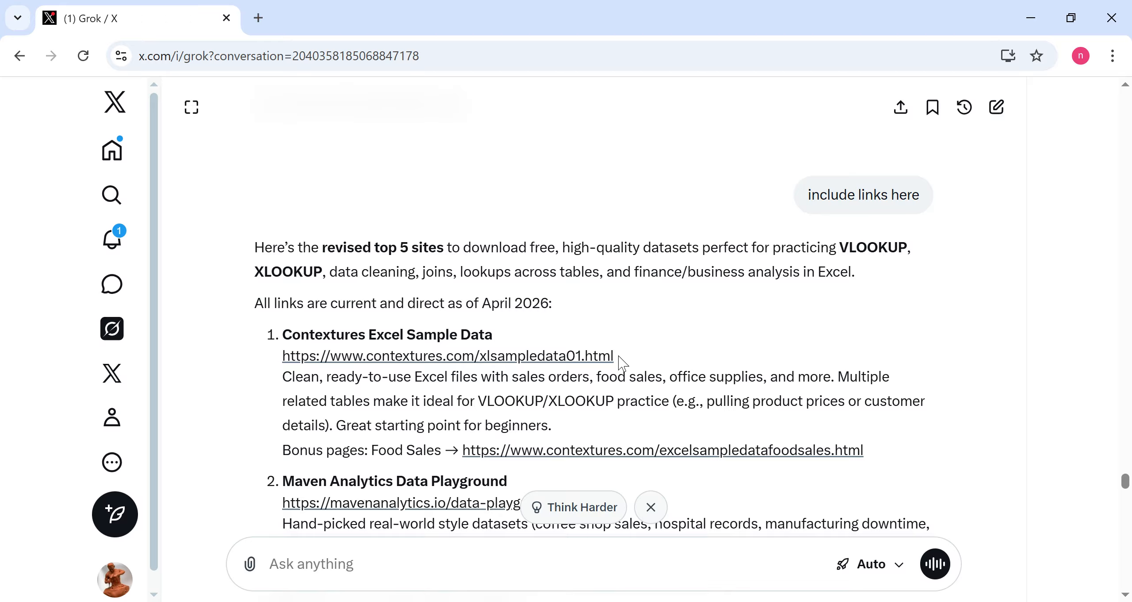
pyautogui.moveTo(619, 357); pyautogui.dragTo(270, 357)
pyautogui.hotkey('ctrl', 'c')
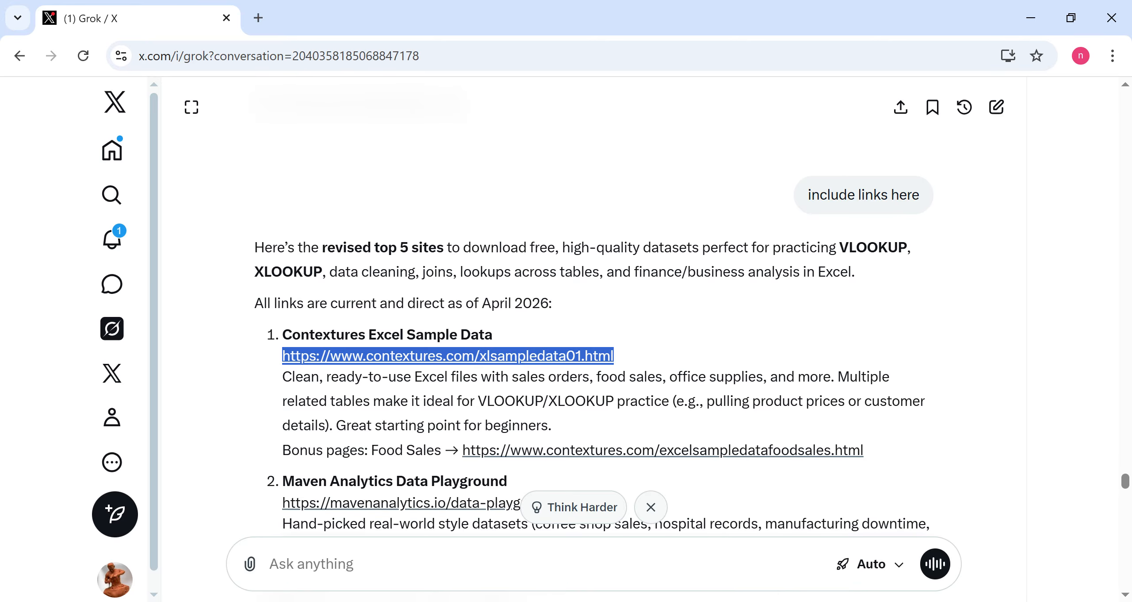
pyautogui.hotkey('alt', 'Tab')
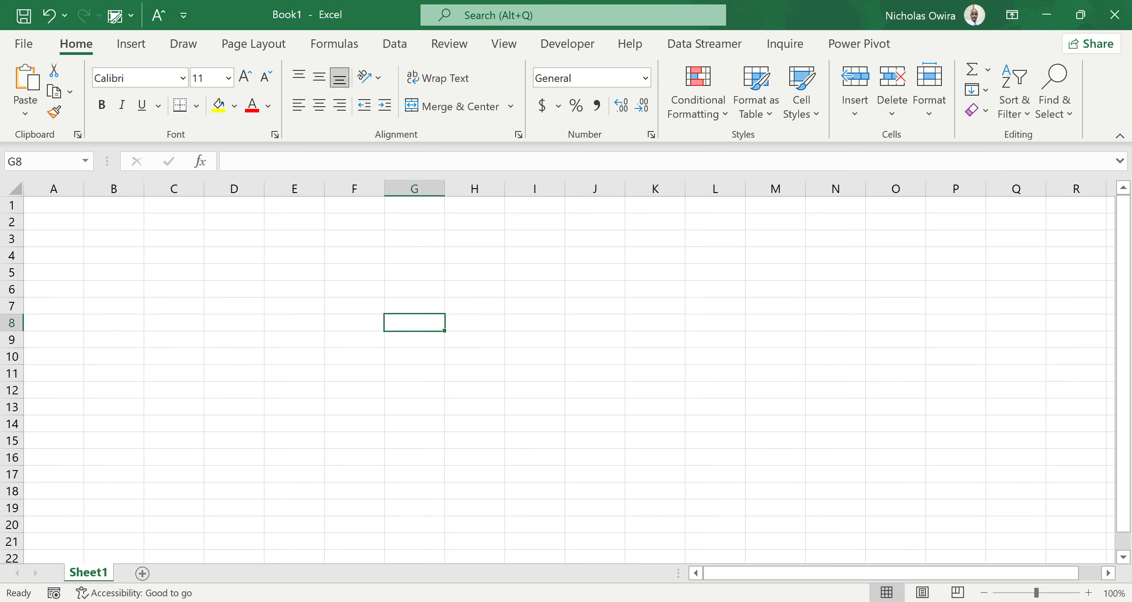
pyautogui.click(496, 273)
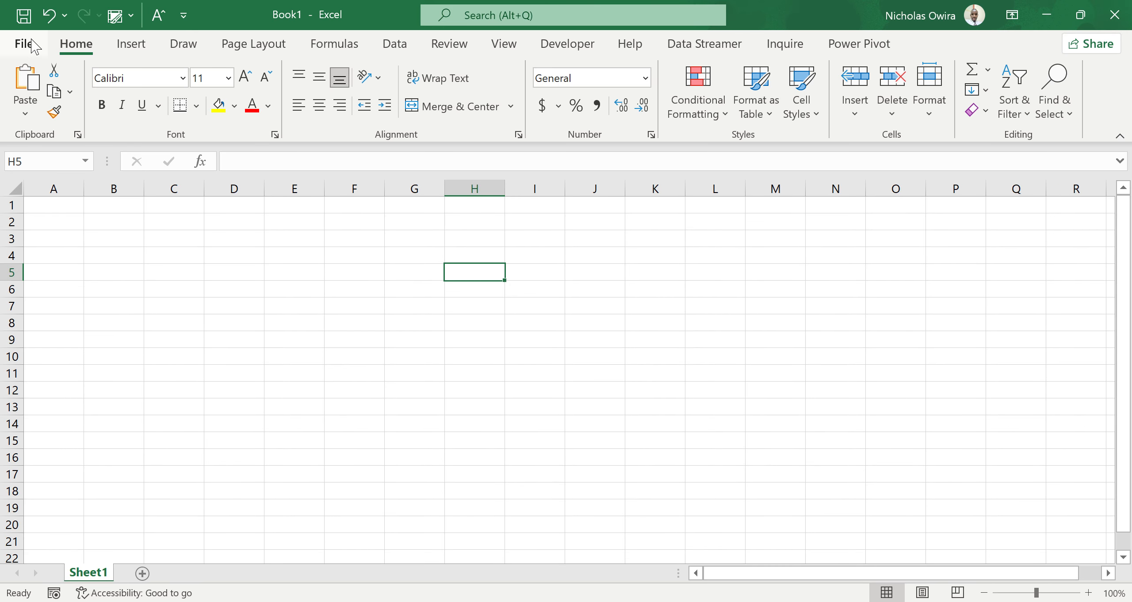
pyautogui.click(396, 44)
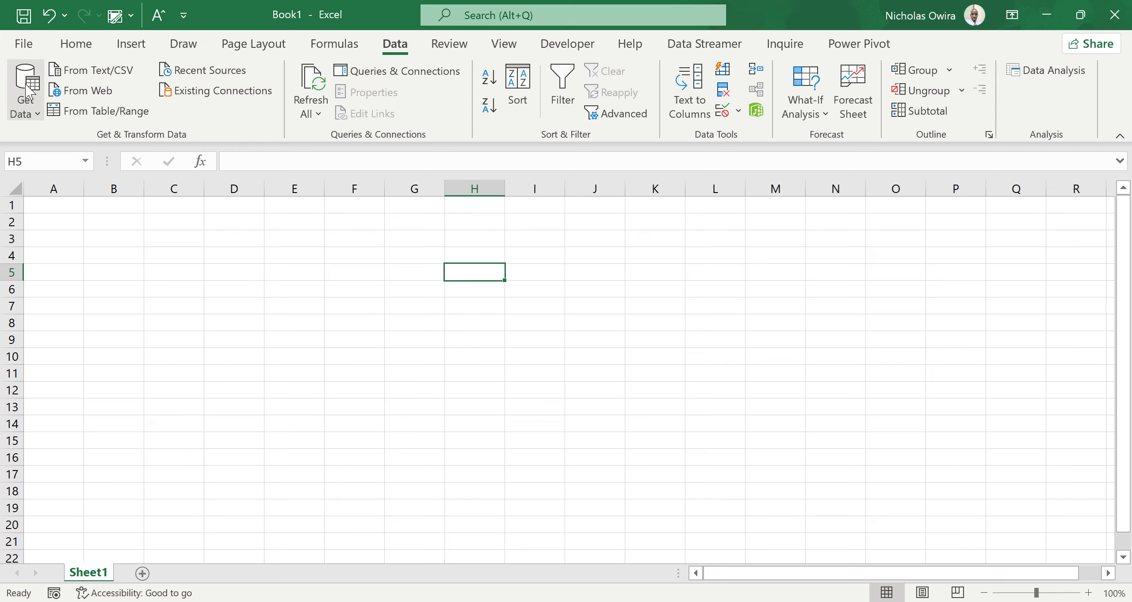
pyautogui.click(38, 115)
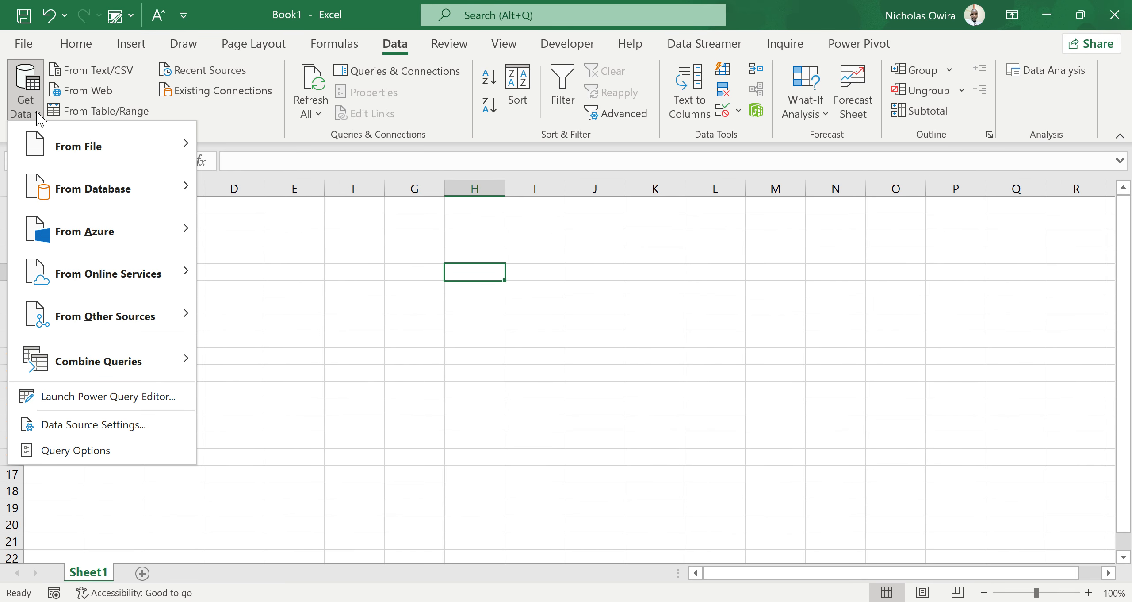
pyautogui.moveTo(73, 146)
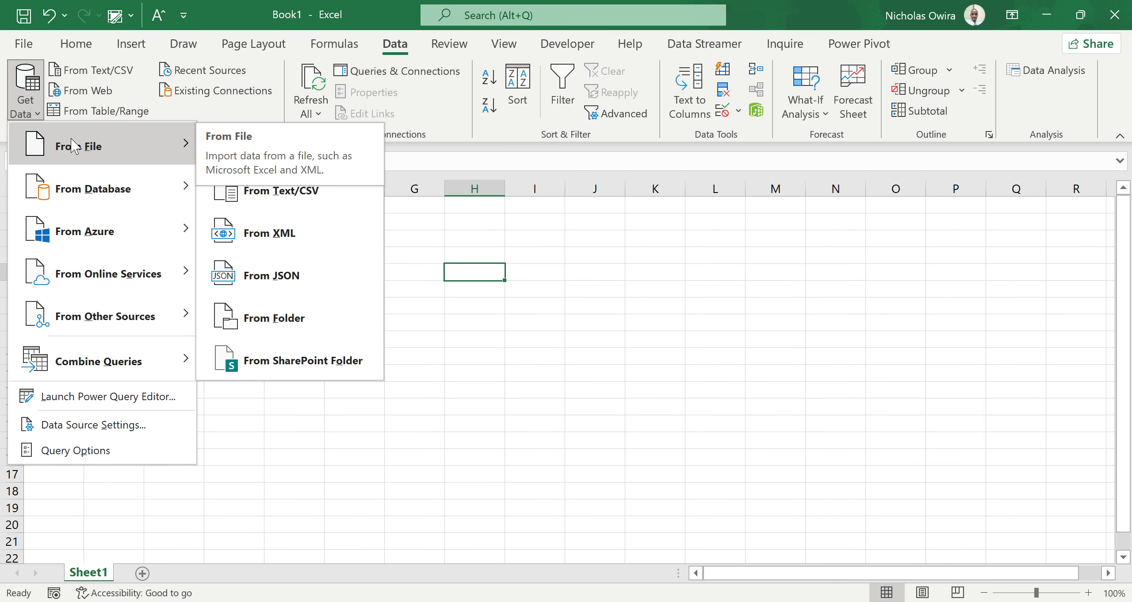
pyautogui.moveTo(100, 189)
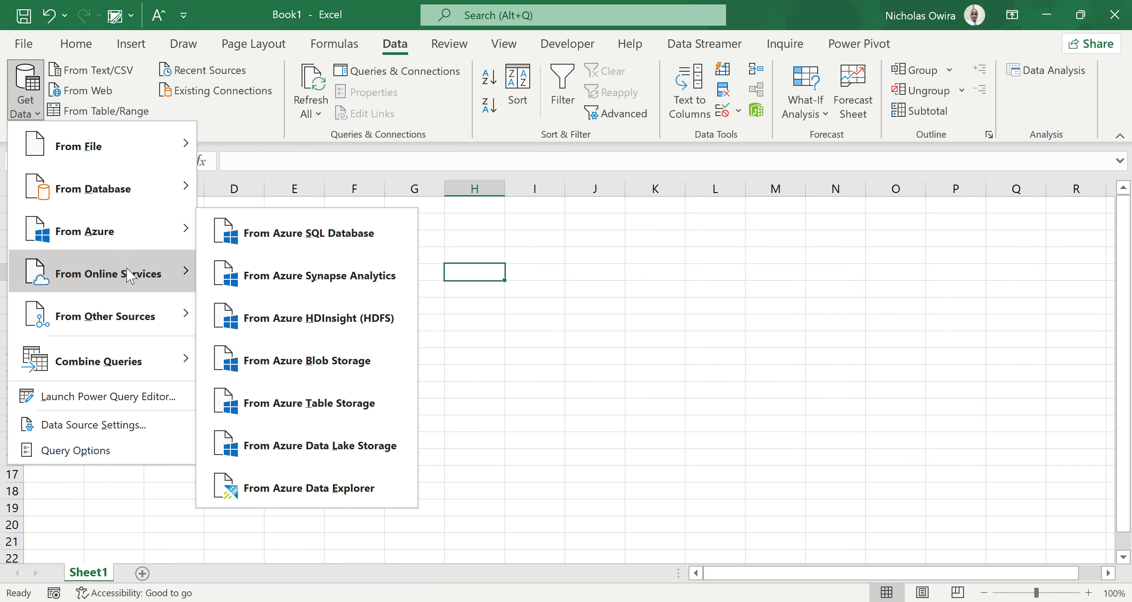
pyautogui.moveTo(129, 276)
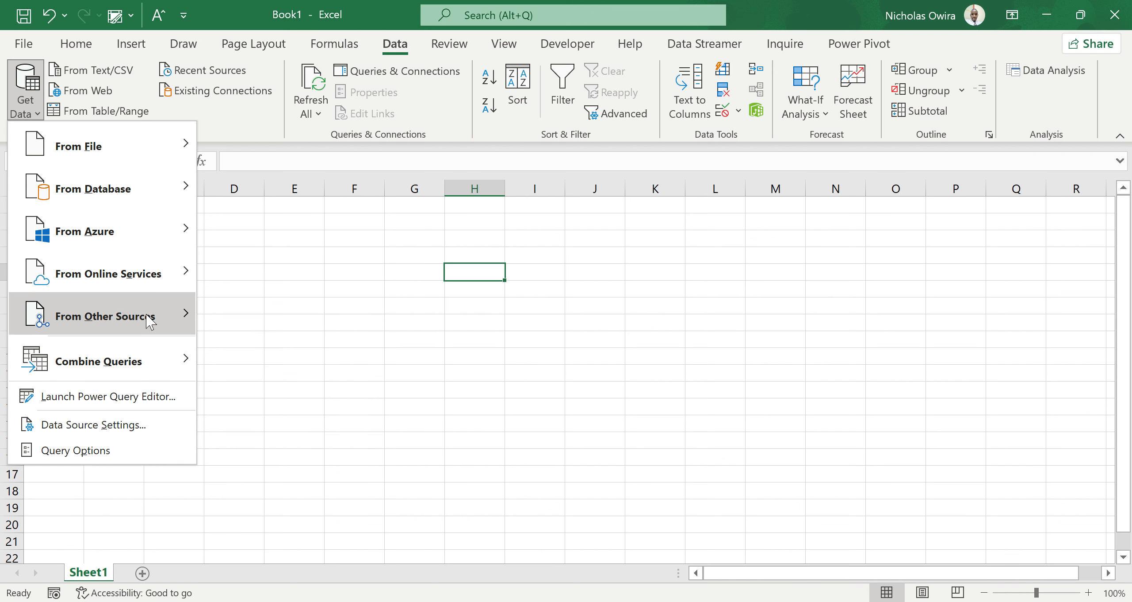
pyautogui.moveTo(147, 358)
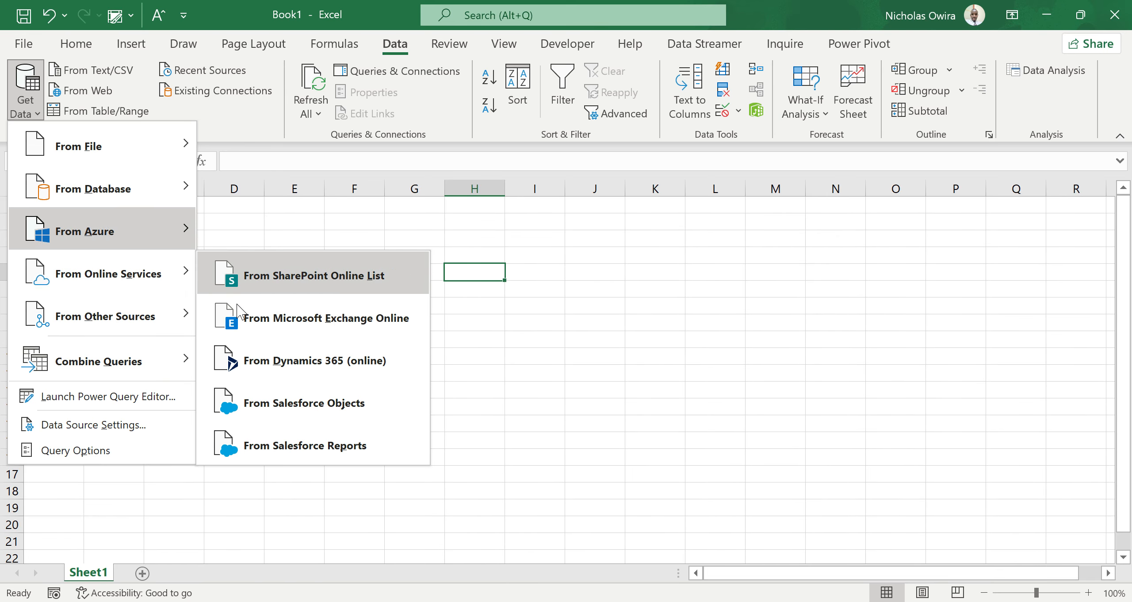
pyautogui.click(495, 349)
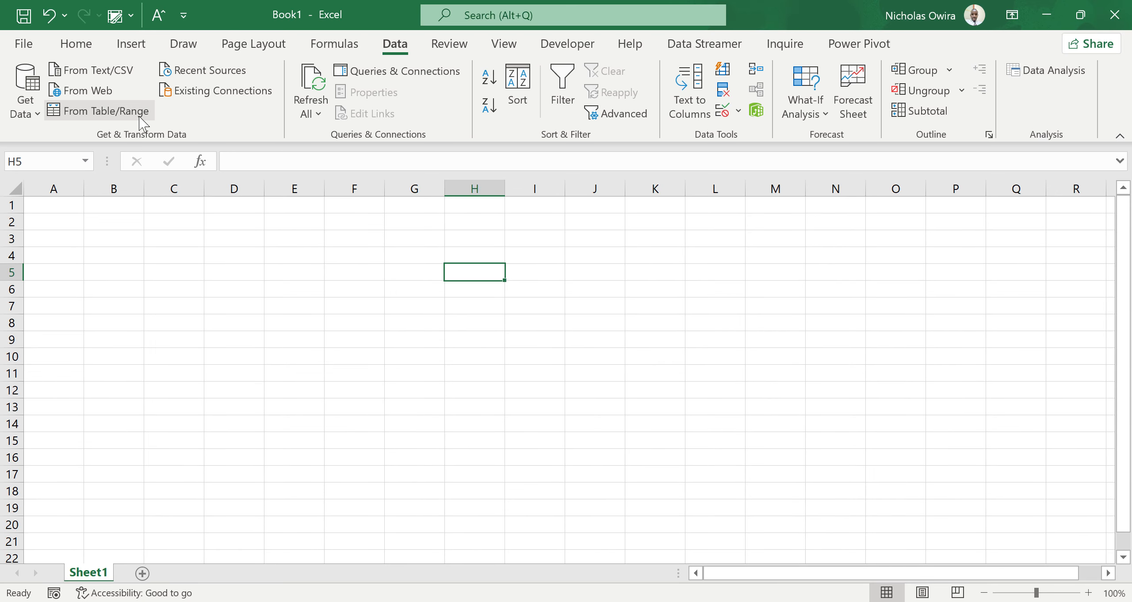
pyautogui.click(74, 94)
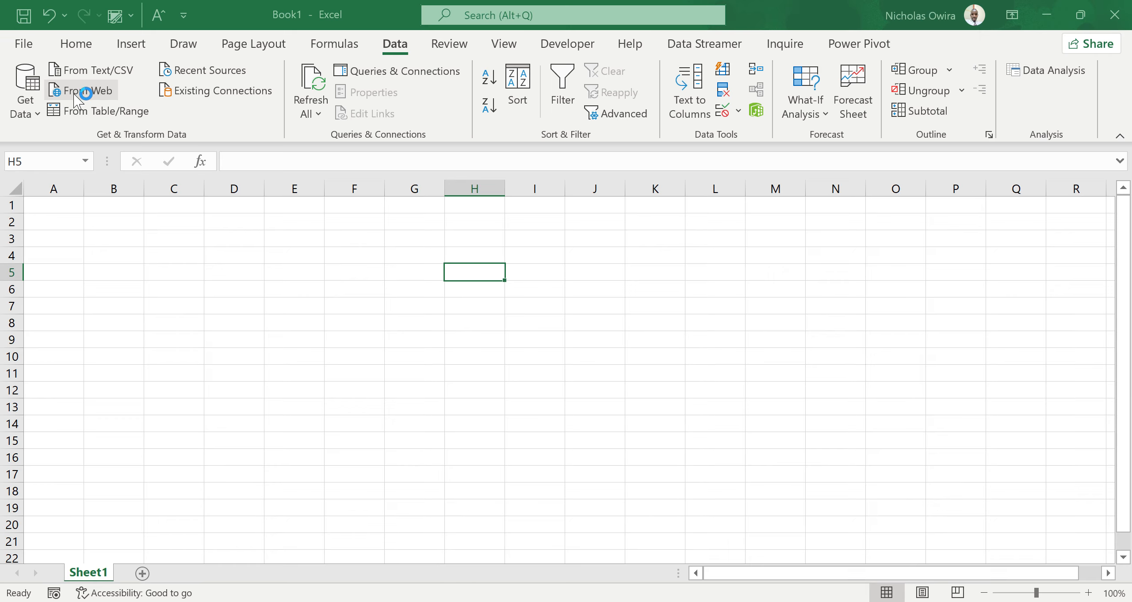
pyautogui.click(74, 94)
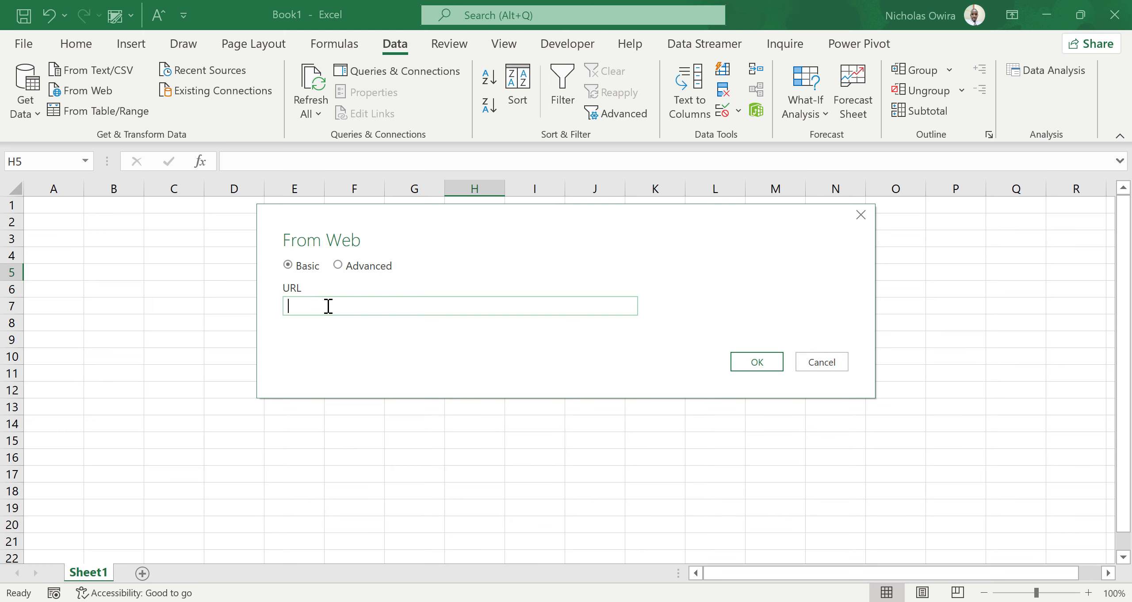
pyautogui.hotkey('ctrl', 'v')
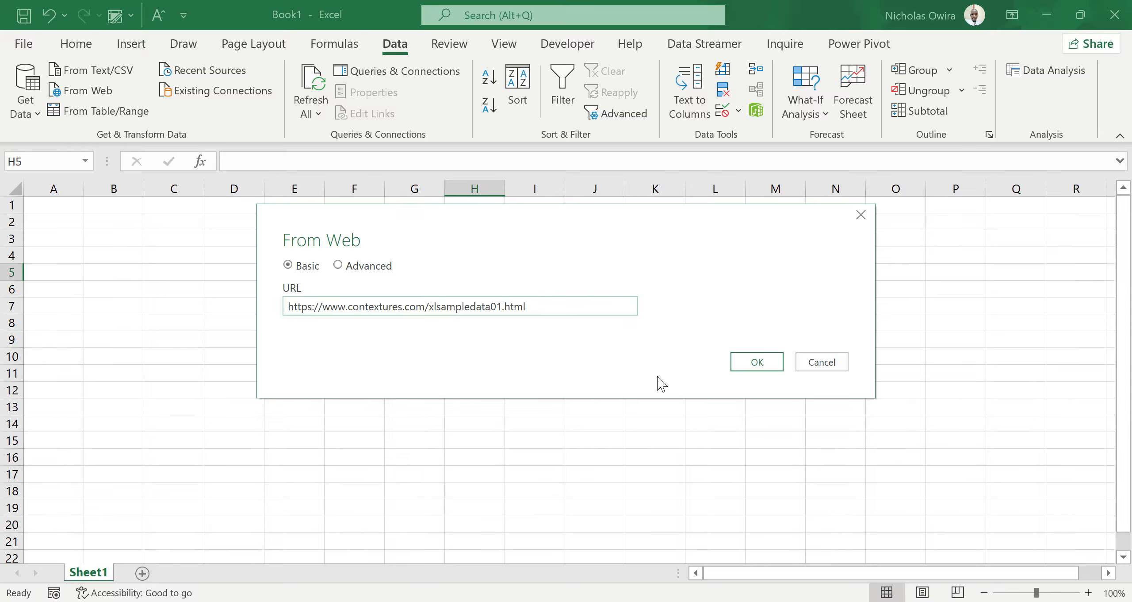
pyautogui.click(743, 365)
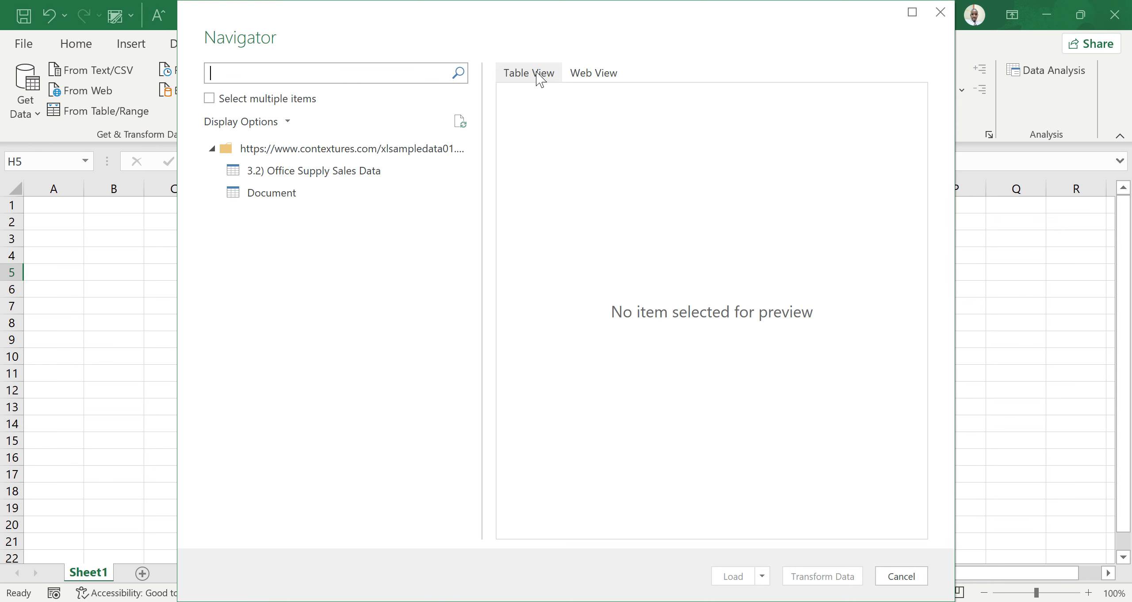
# Step: Preview the source as a web page and open the 3.2) Office Supply Sales Data table in the Power Query Editor
pyautogui.click(587, 75)
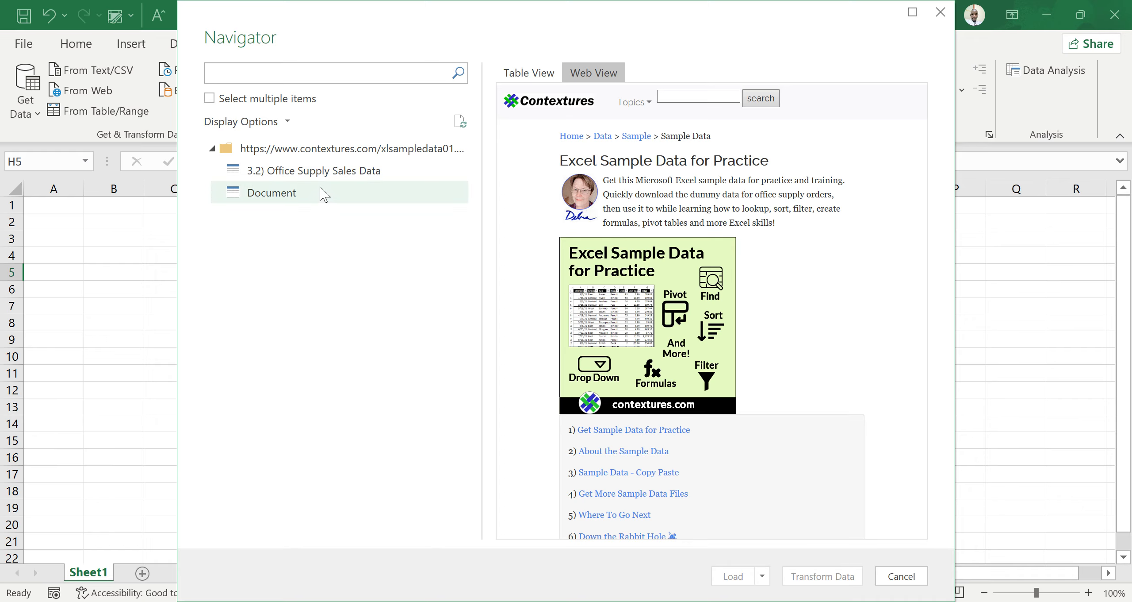
pyautogui.click(329, 175)
pyautogui.doubleClick(329, 175)
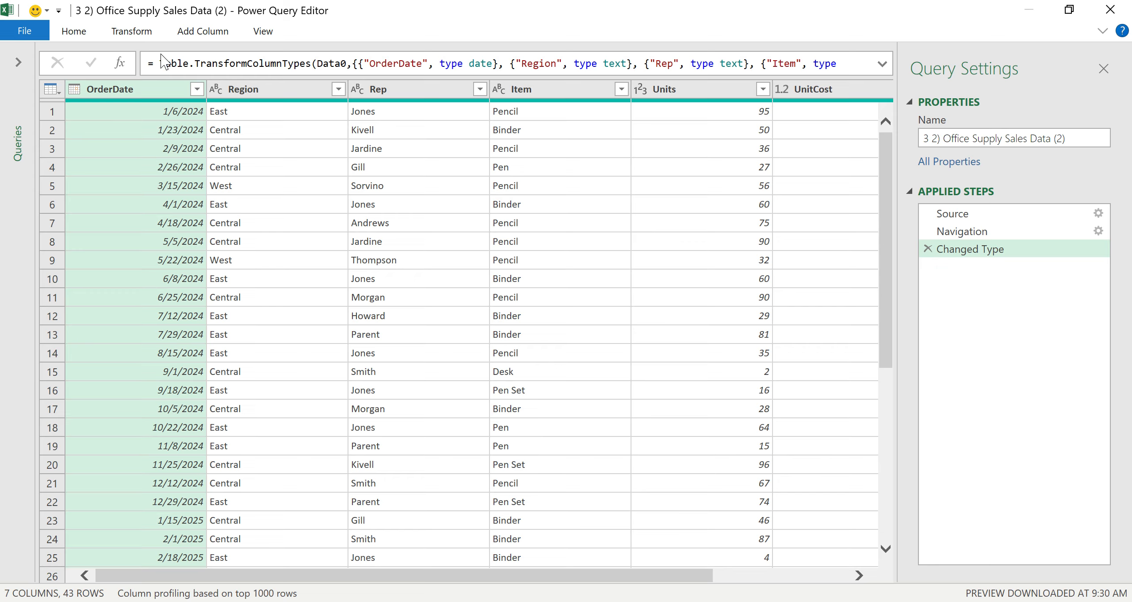
# Step: Close the query editor and load the office supply sales query to its default destination in the workbook
pyautogui.click(73, 31)
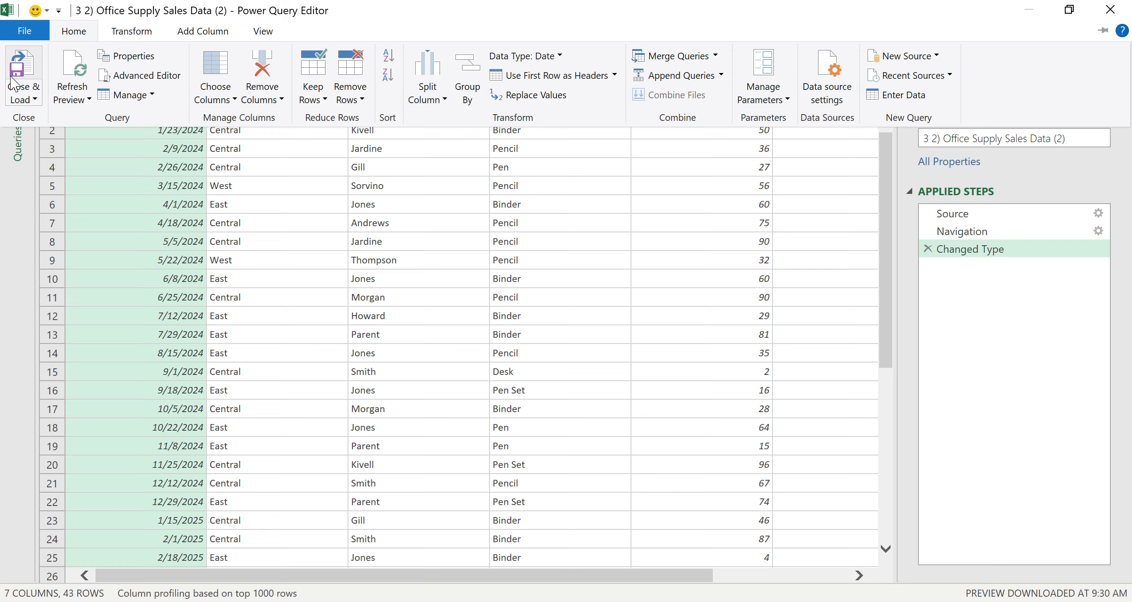
pyautogui.click(35, 100)
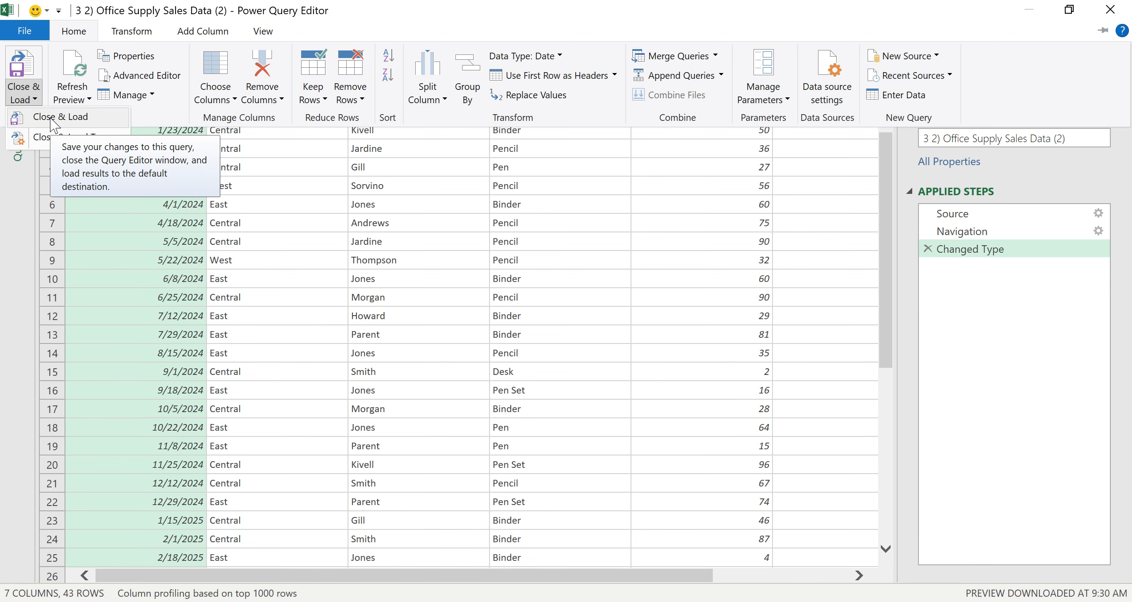
pyautogui.click(51, 119)
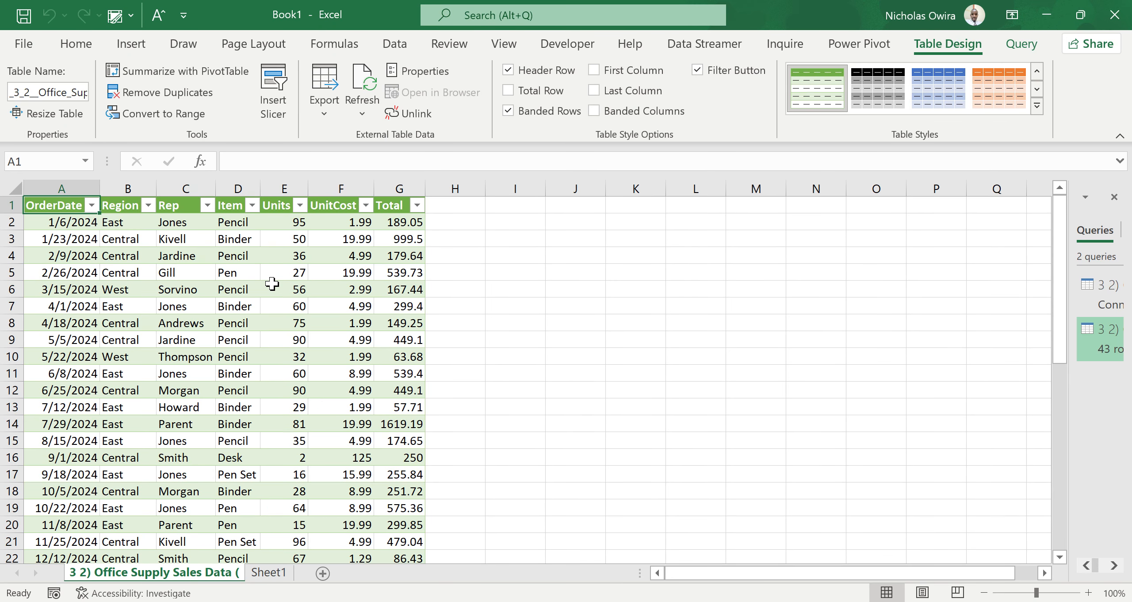
# Step: Apply the plain, uncoloured Light style to the imported sales table and convert it to a normal range
pyautogui.click(207, 320)
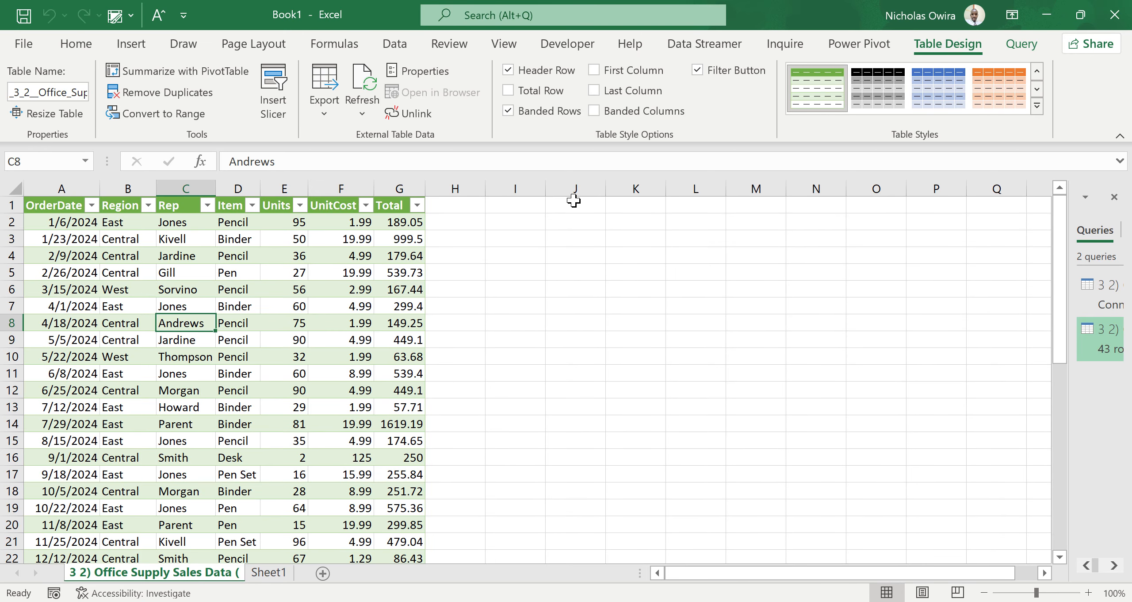
pyautogui.click(1038, 106)
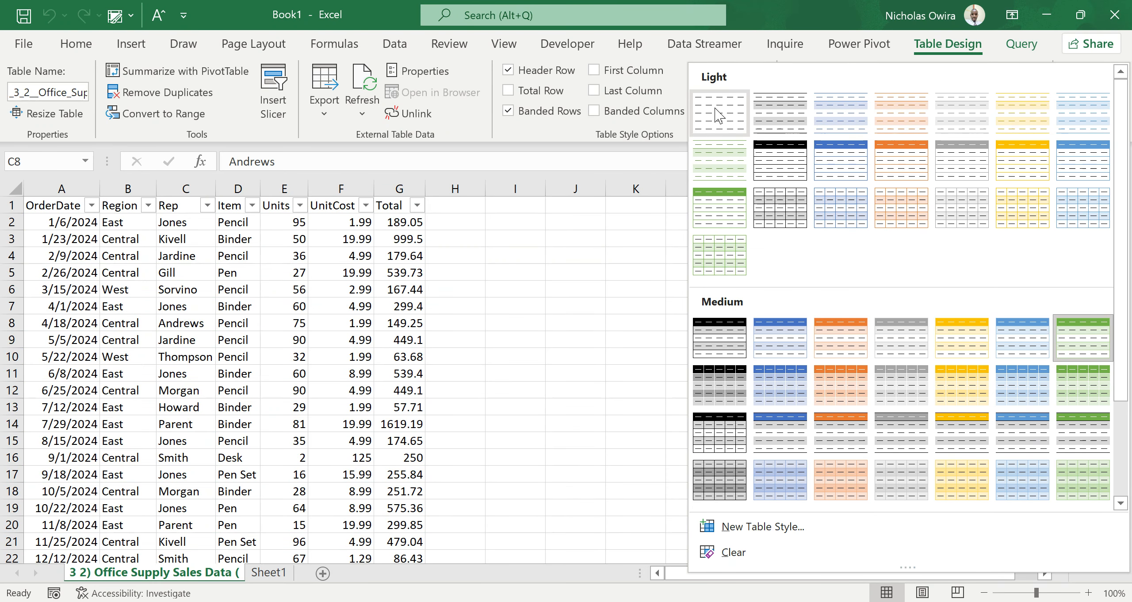
pyautogui.click(719, 114)
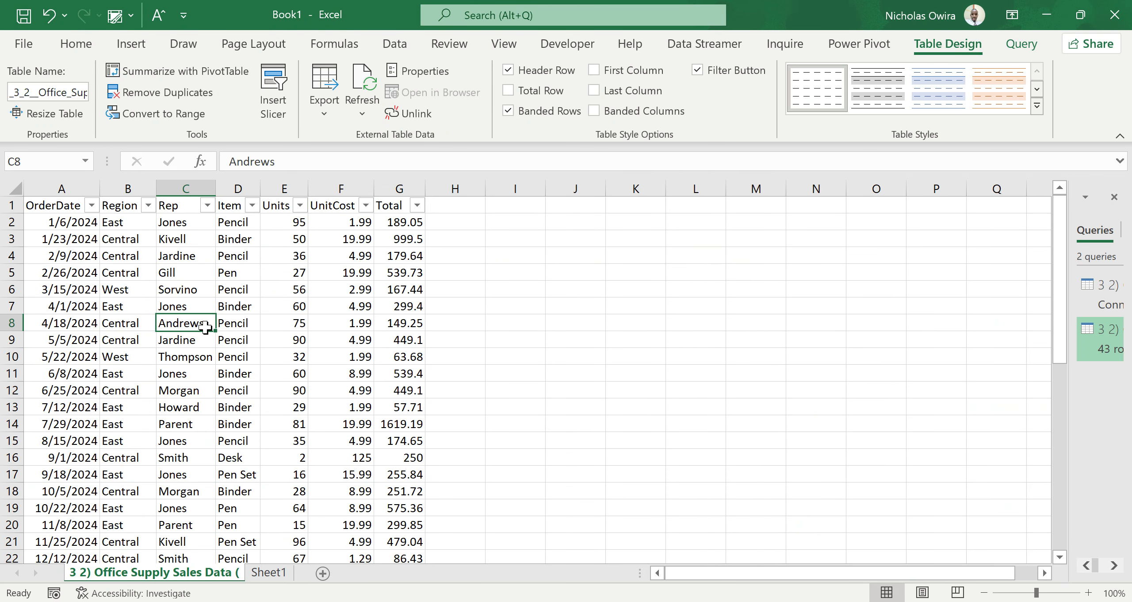
pyautogui.click(163, 113)
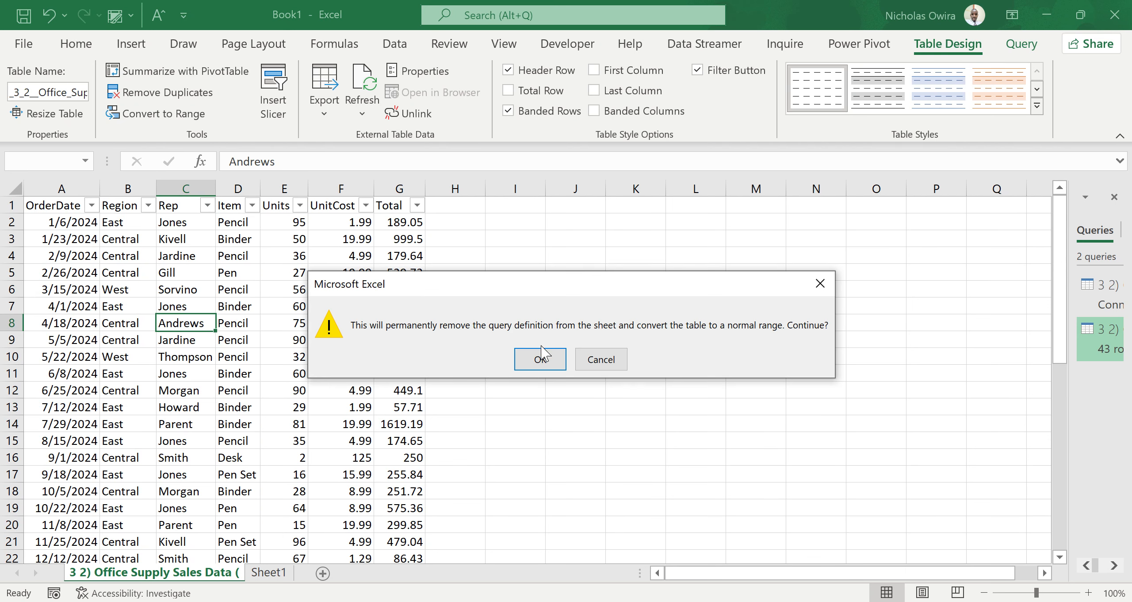
pyautogui.click(541, 359)
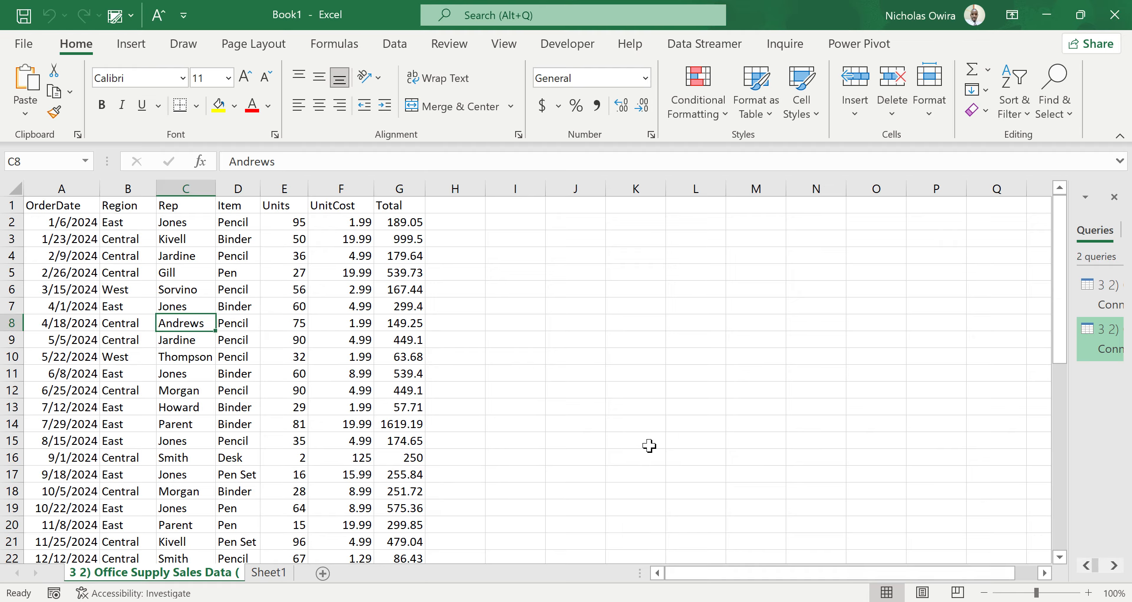
pyautogui.click(258, 289)
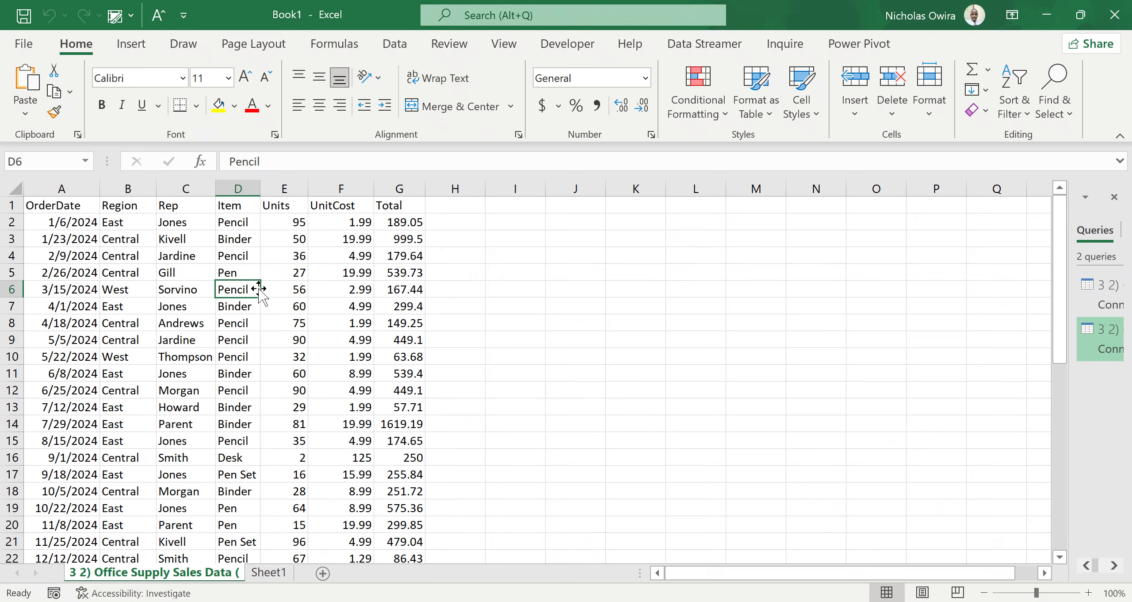
pyautogui.moveTo(259, 289); pyautogui.dragTo(138, 216)
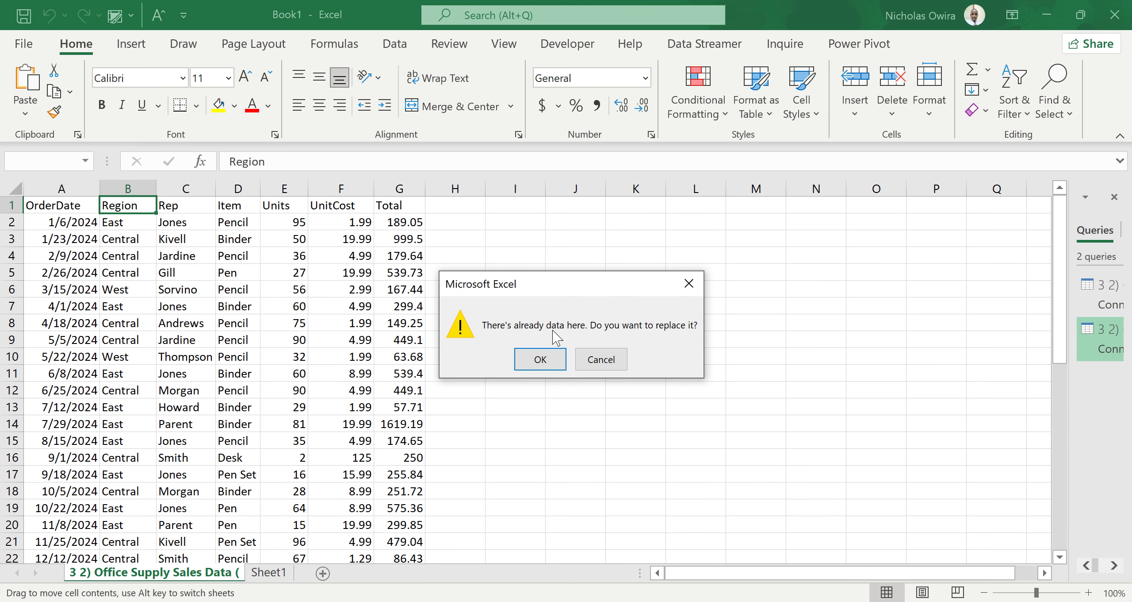
pyautogui.click(700, 279)
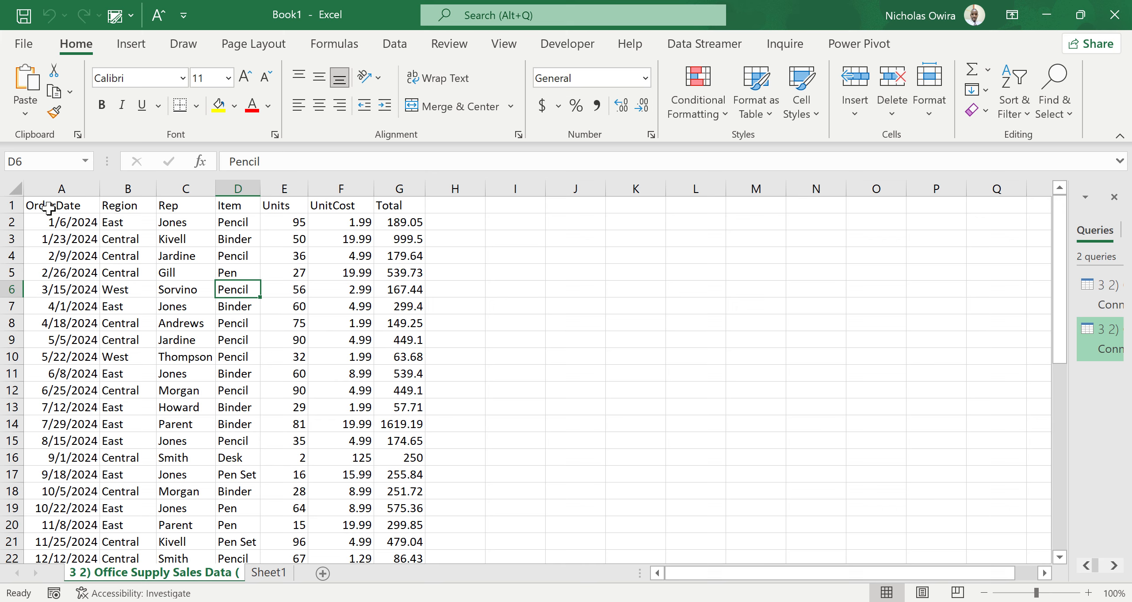
# Step: Format the header row cells A1:G1 with font size 14 and a green background fill
pyautogui.moveTo(48, 206); pyautogui.dragTo(394, 205)
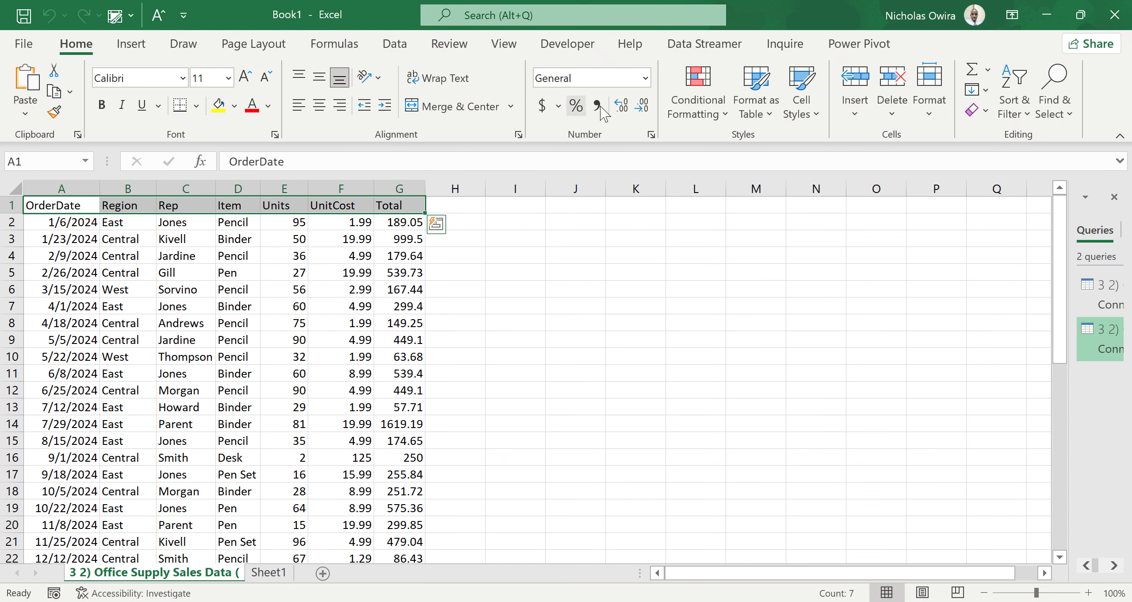
pyautogui.click(652, 134)
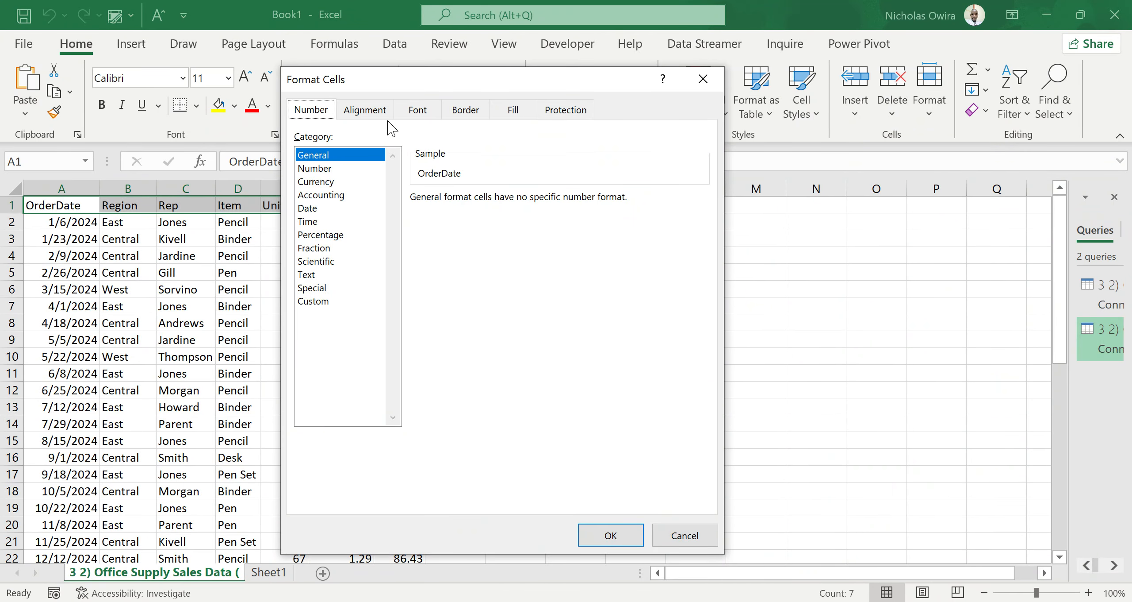
pyautogui.click(383, 116)
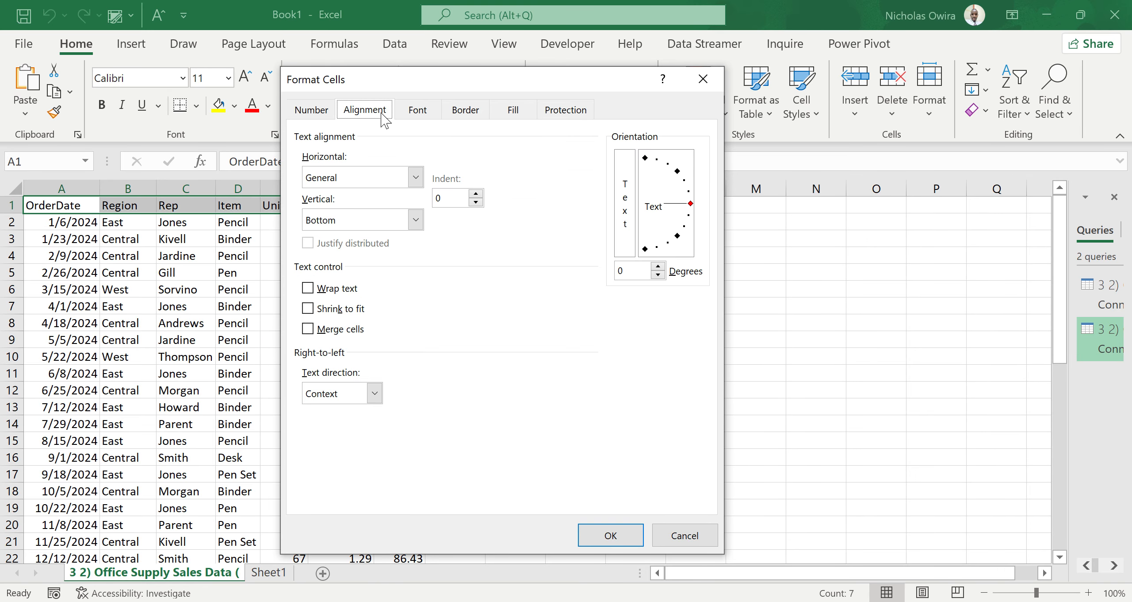
pyautogui.click(418, 112)
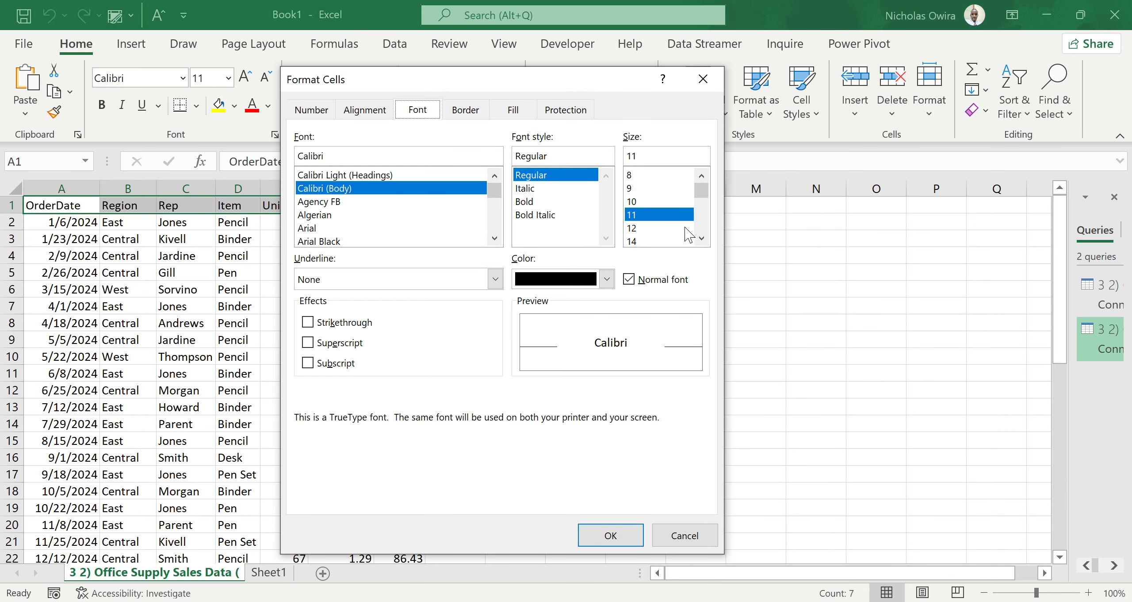
pyautogui.click(637, 241)
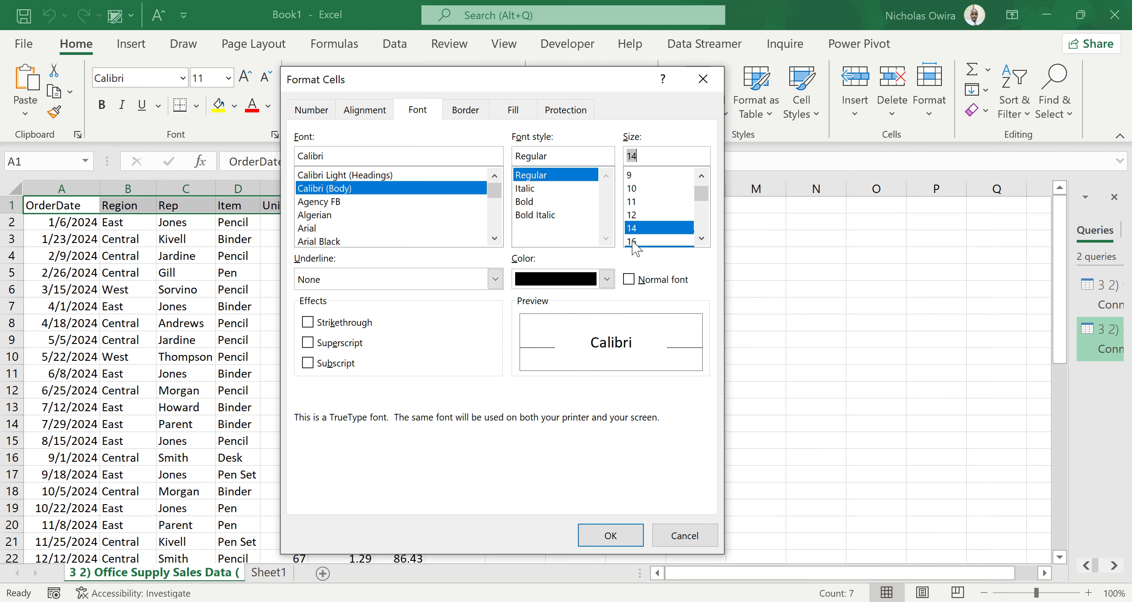
pyautogui.click(514, 111)
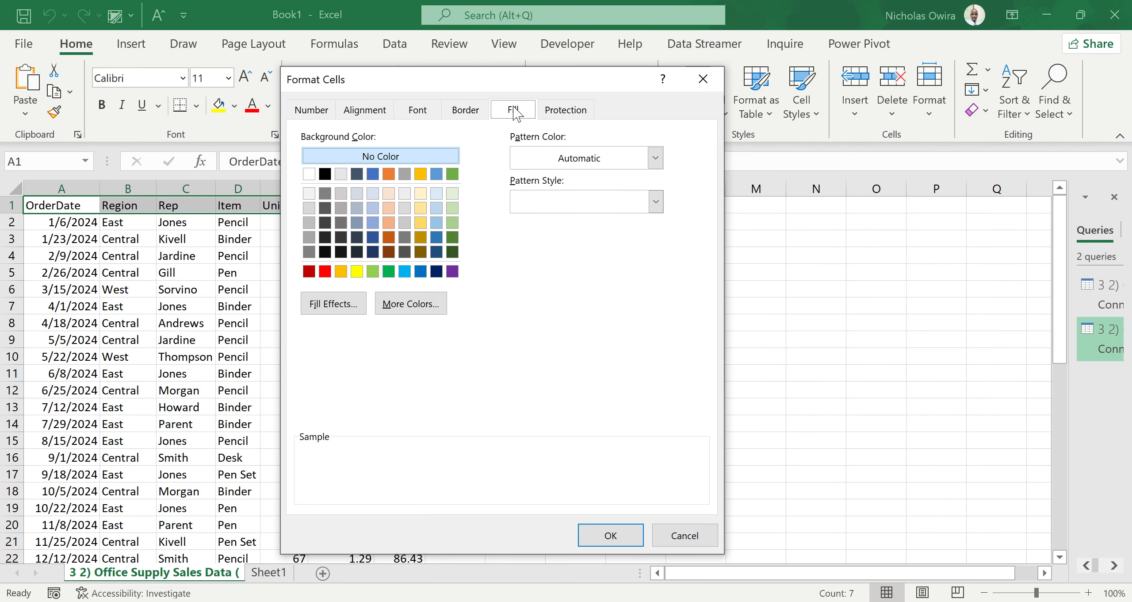
pyautogui.click(388, 272)
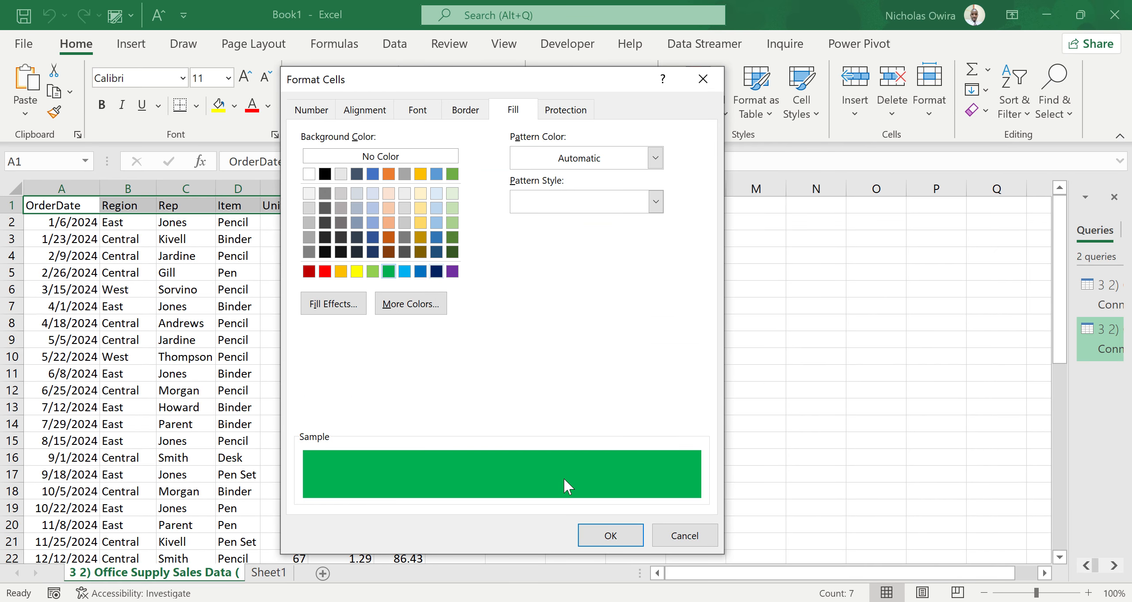
pyautogui.click(602, 534)
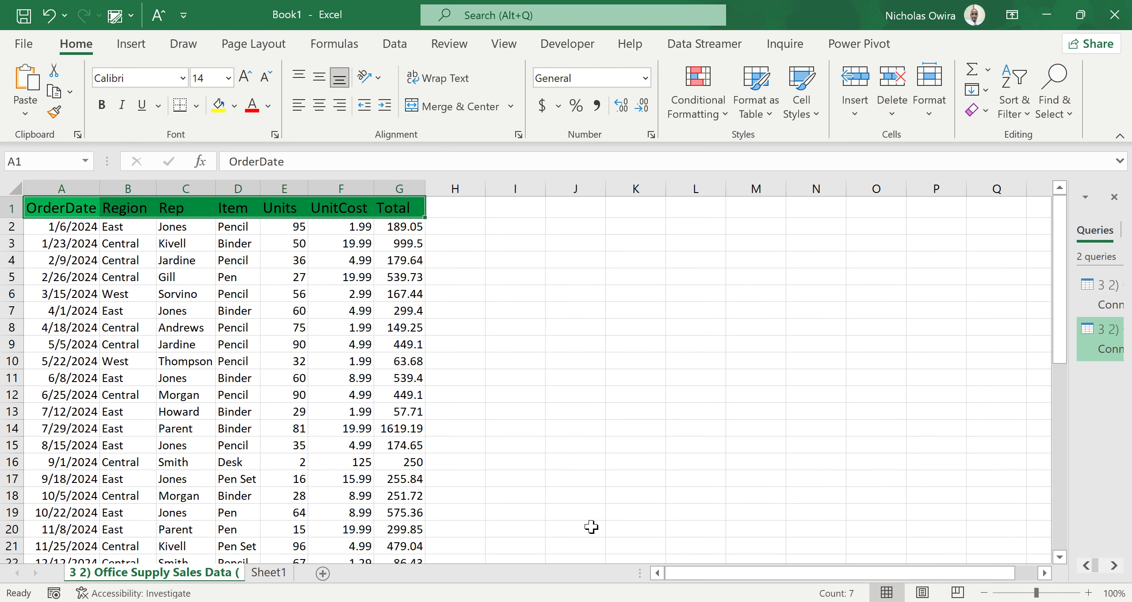
pyautogui.click(494, 324)
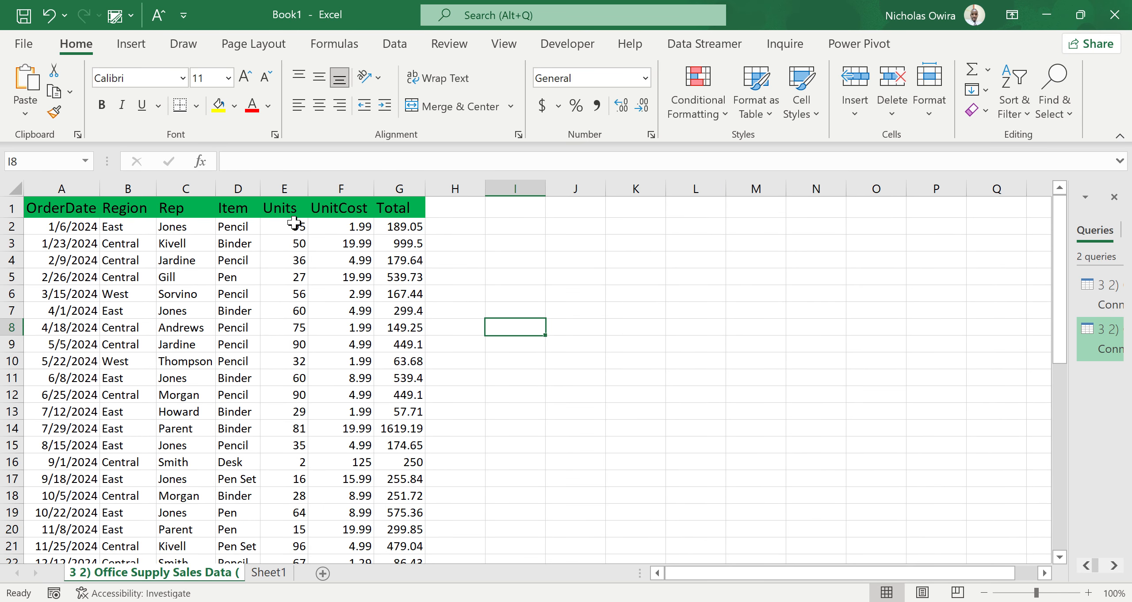
# Step: Reduce the Units, UnitCost and Total values in E2:G44 to zero decimal places
pyautogui.moveTo(294, 223); pyautogui.dragTo(411, 521)
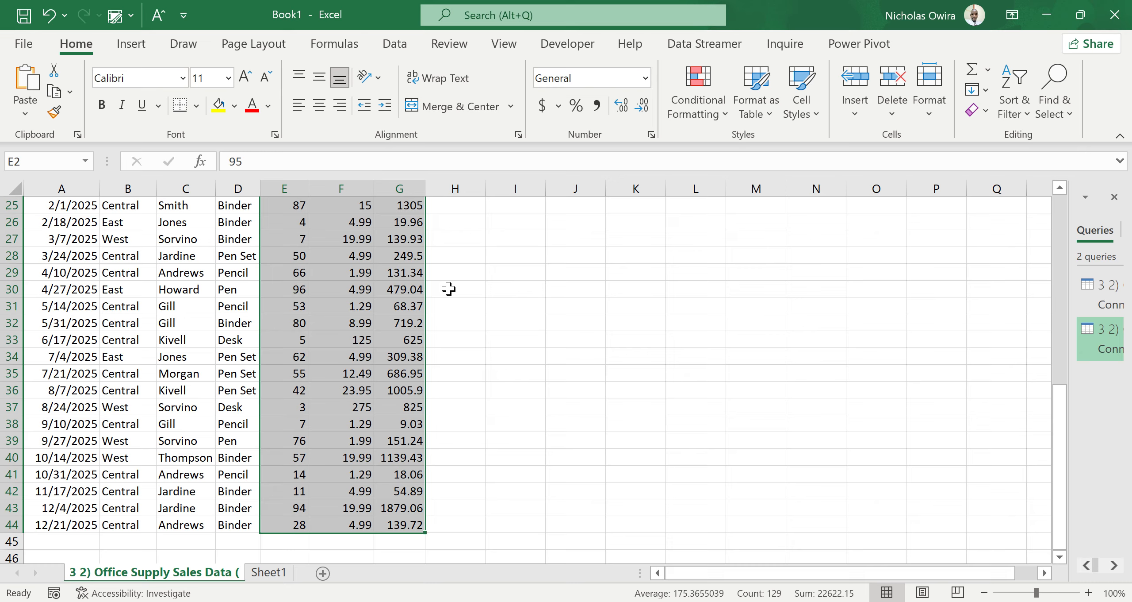
pyautogui.click(642, 106)
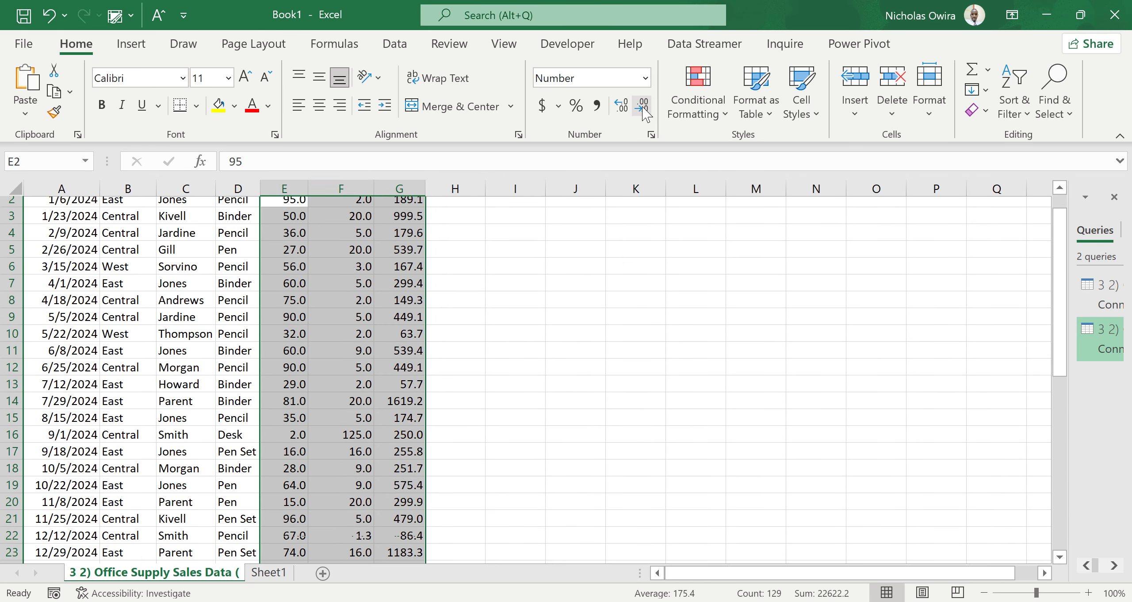
pyautogui.click(643, 108)
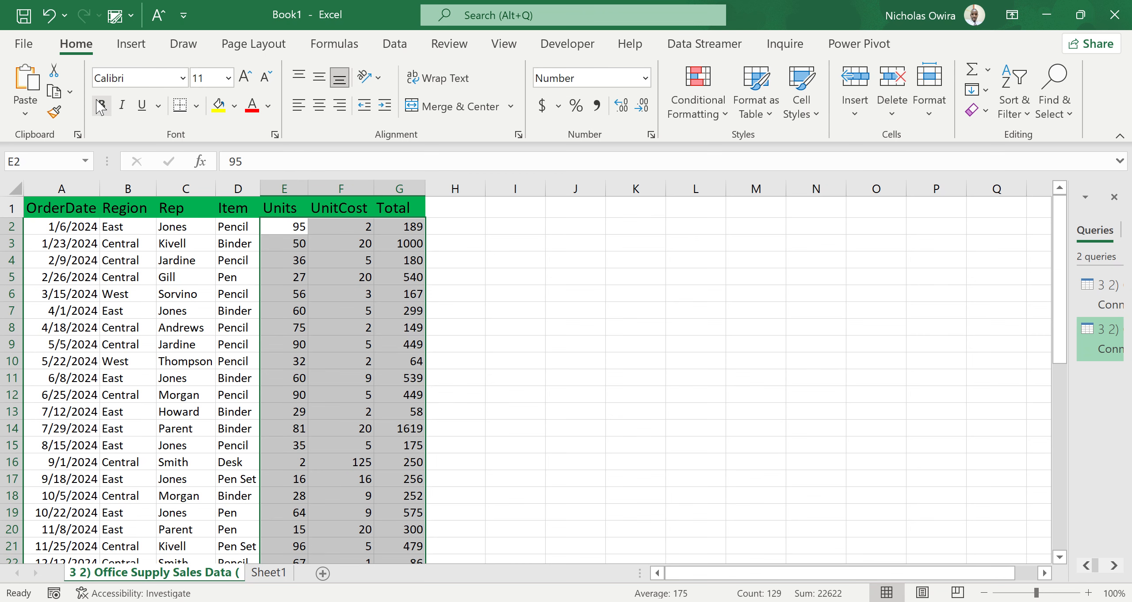
# Step: Set the font size of the Units, UnitCost and Total values to 14
pyautogui.click(228, 78)
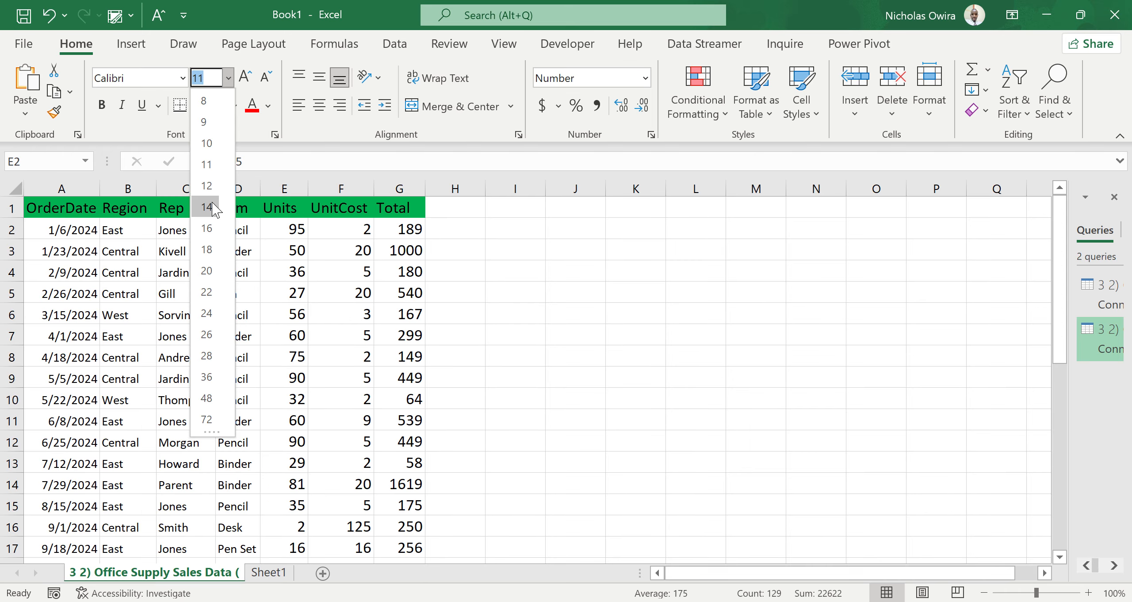
pyautogui.press('Escape')
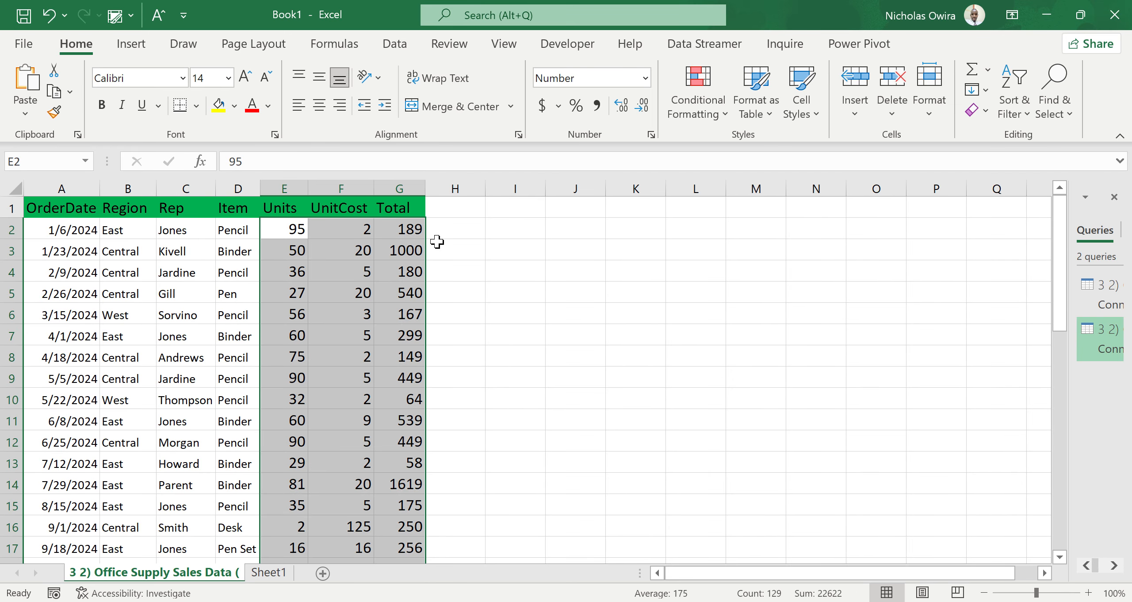
pyautogui.click(489, 265)
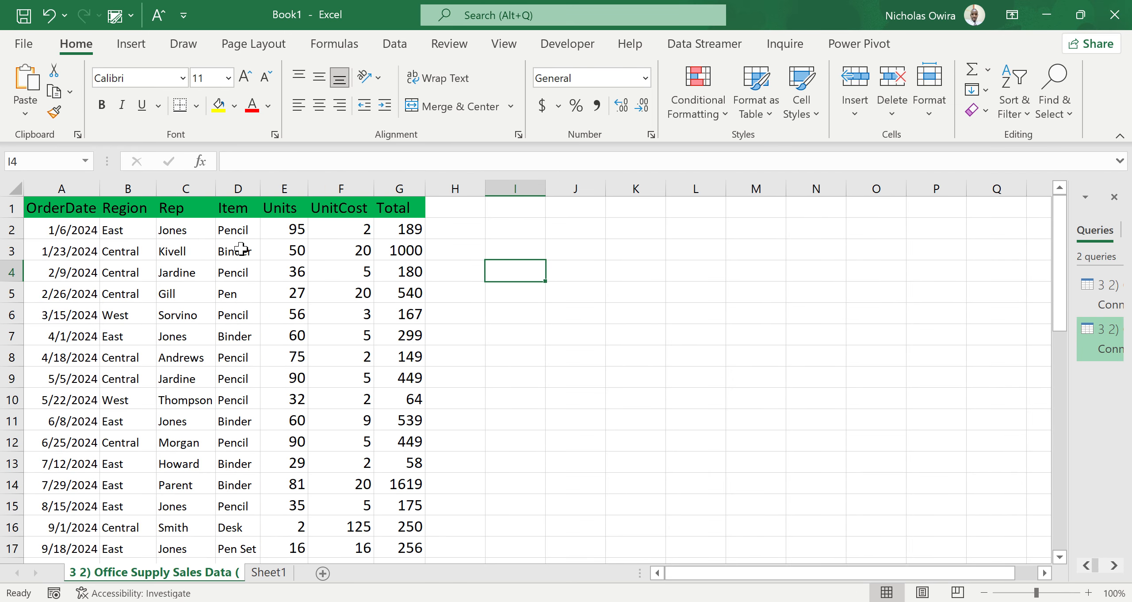
# Step: Format all the order dates below the OrderDate header with the 14-Mar date type
pyautogui.click(82, 223)
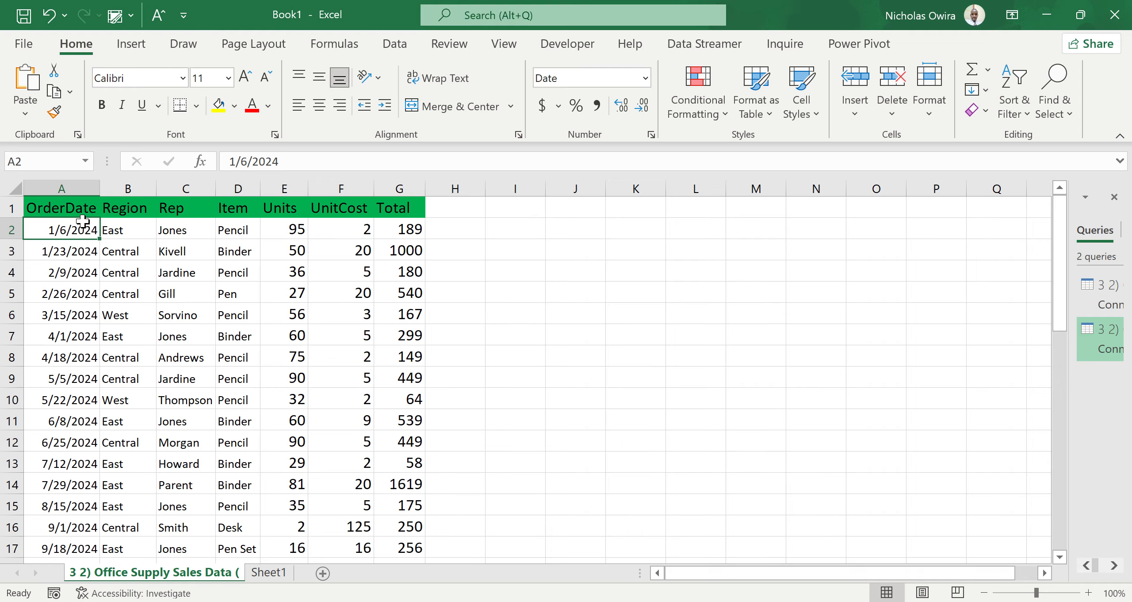
pyautogui.hotkey('ctrl', 'shift', 'Down')
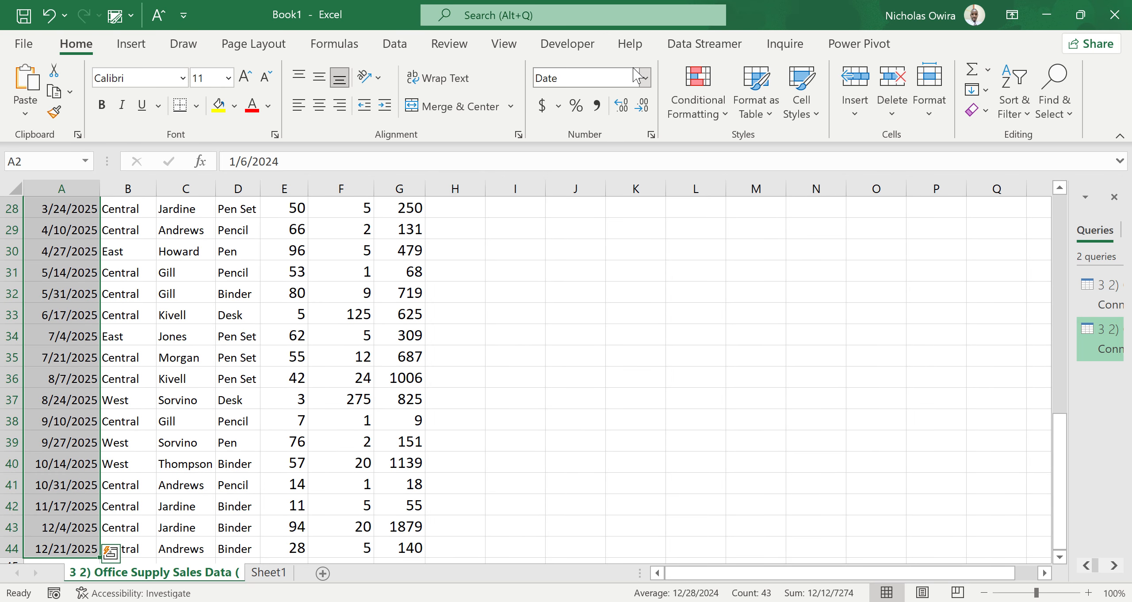
pyautogui.click(647, 80)
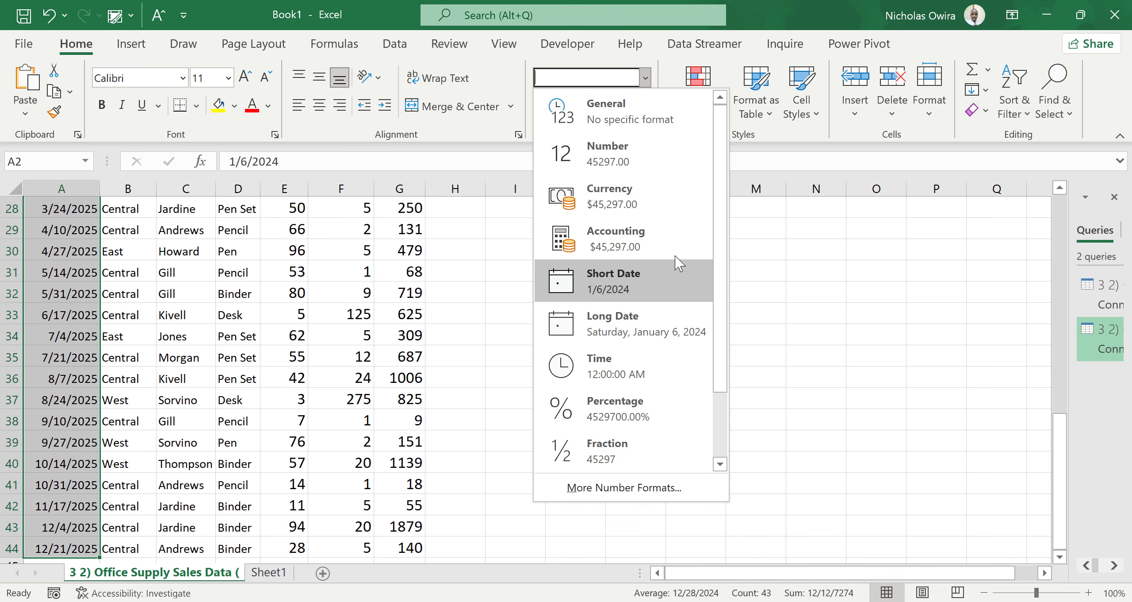
pyautogui.click(771, 258)
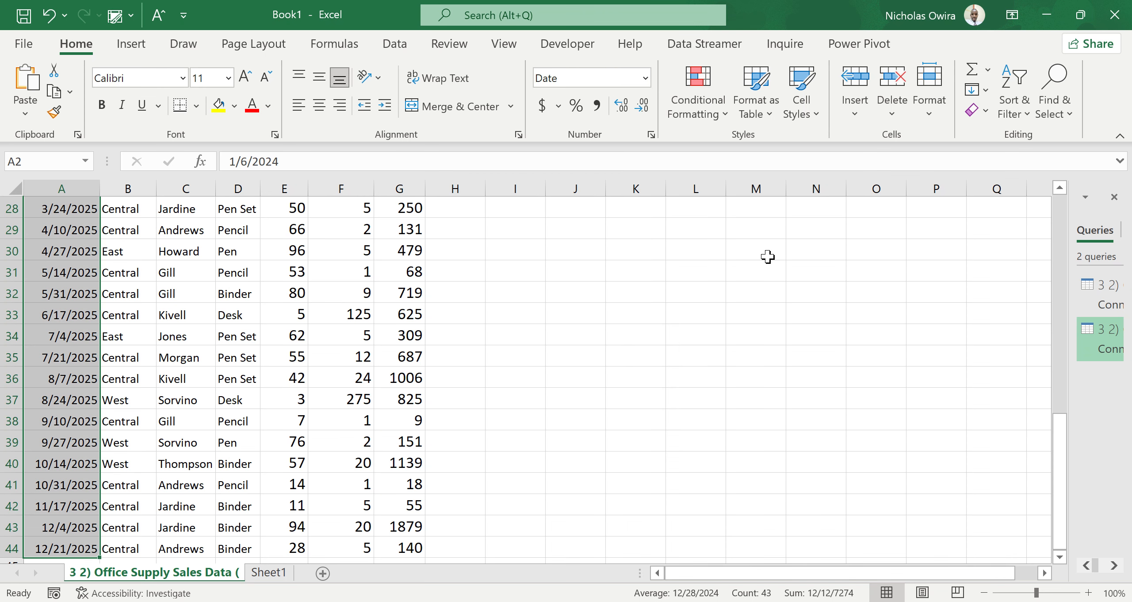
pyautogui.click(653, 135)
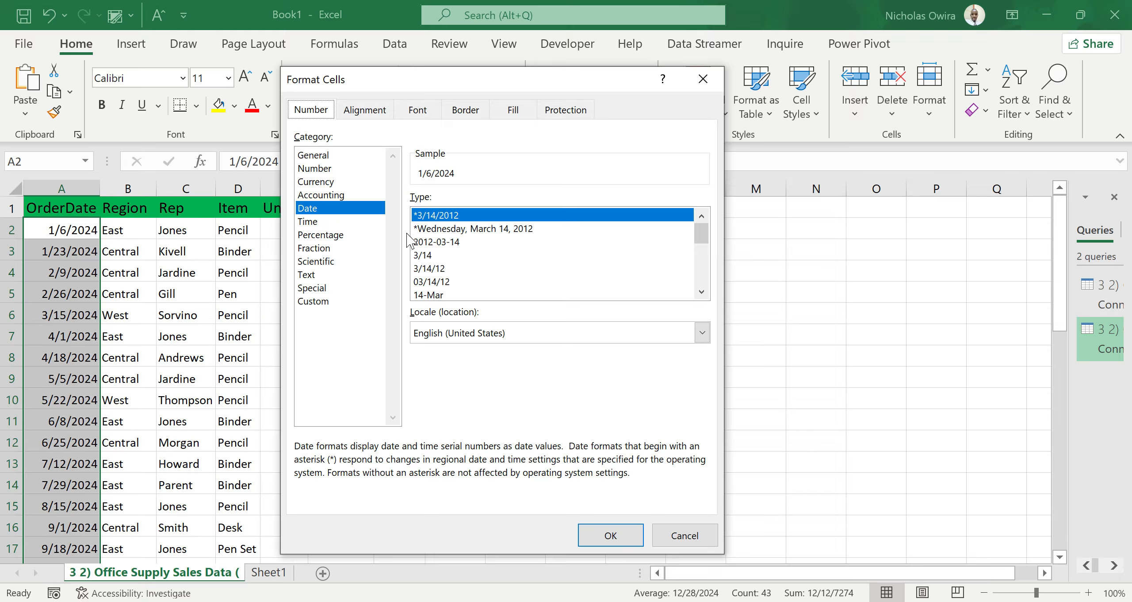
pyautogui.click(430, 295)
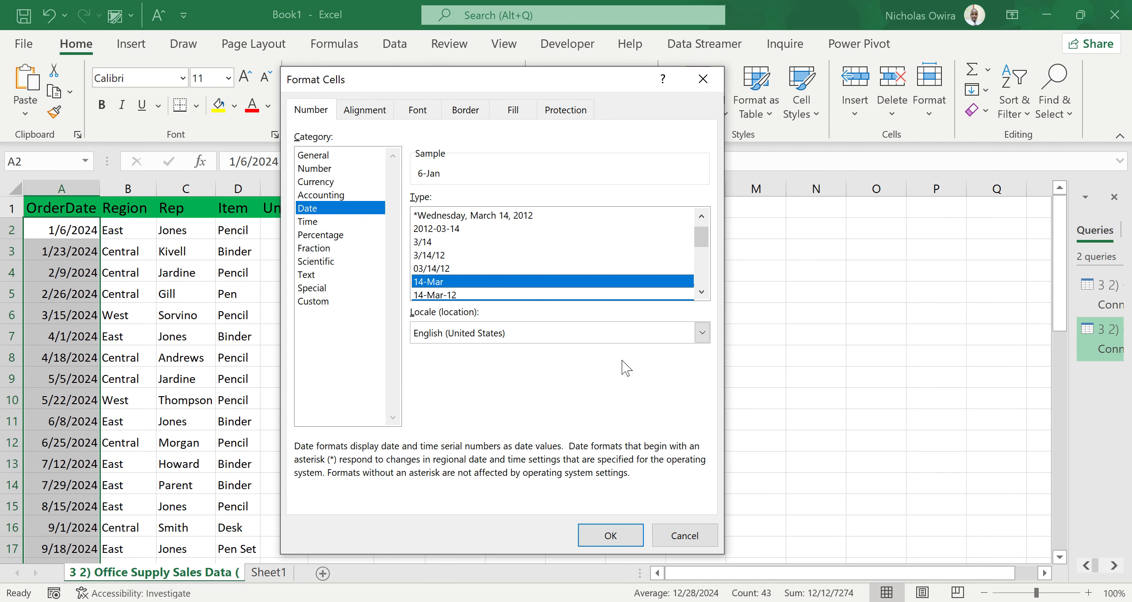
pyautogui.click(623, 535)
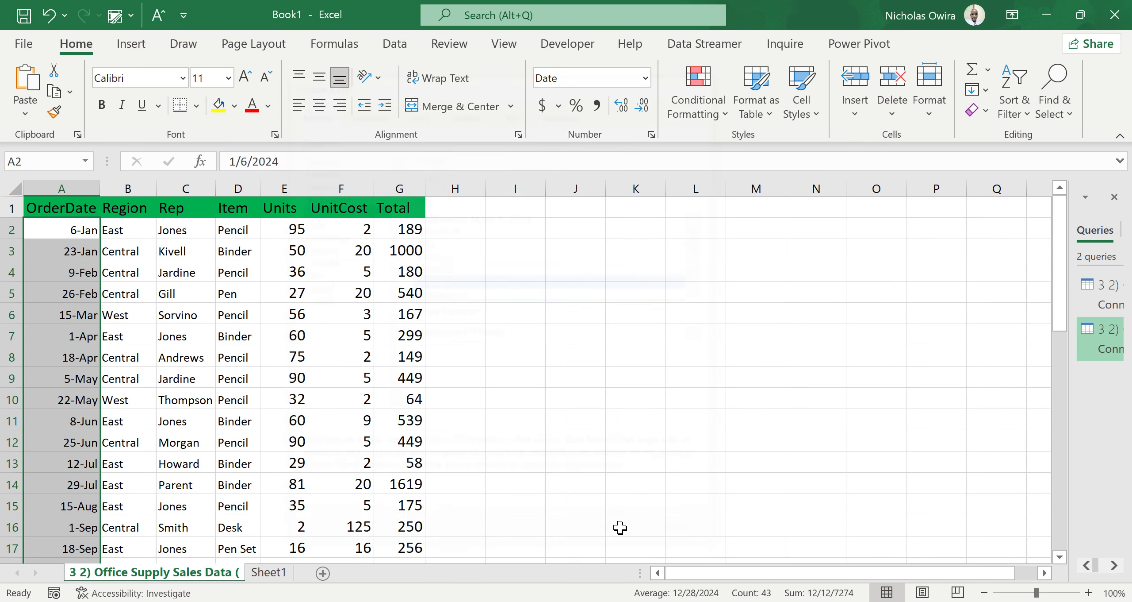
pyautogui.click(317, 285)
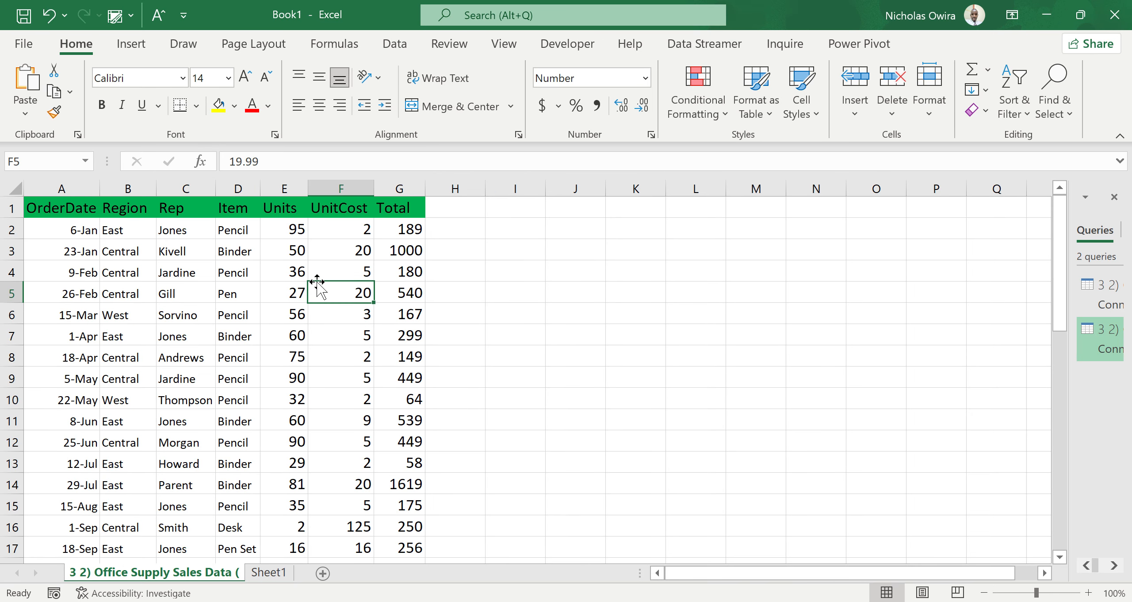